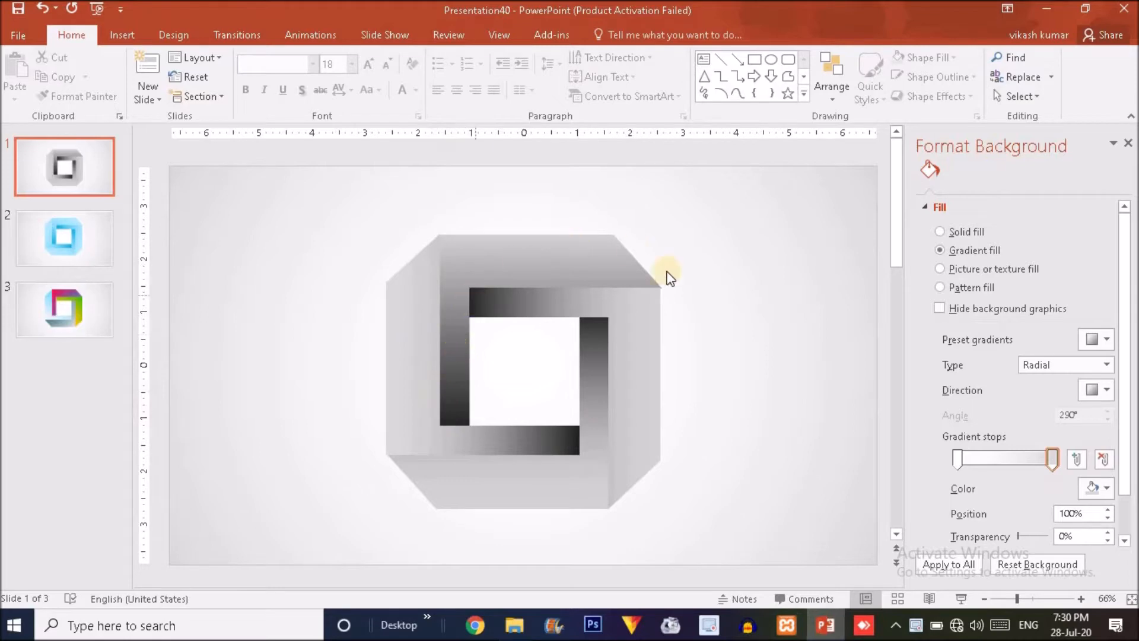
Review the finished blue and multicoloured interlocking square designs on slides 2 and 3, and return to slide 1.
{"action": "left_click", "coordinate": [79, 248]}
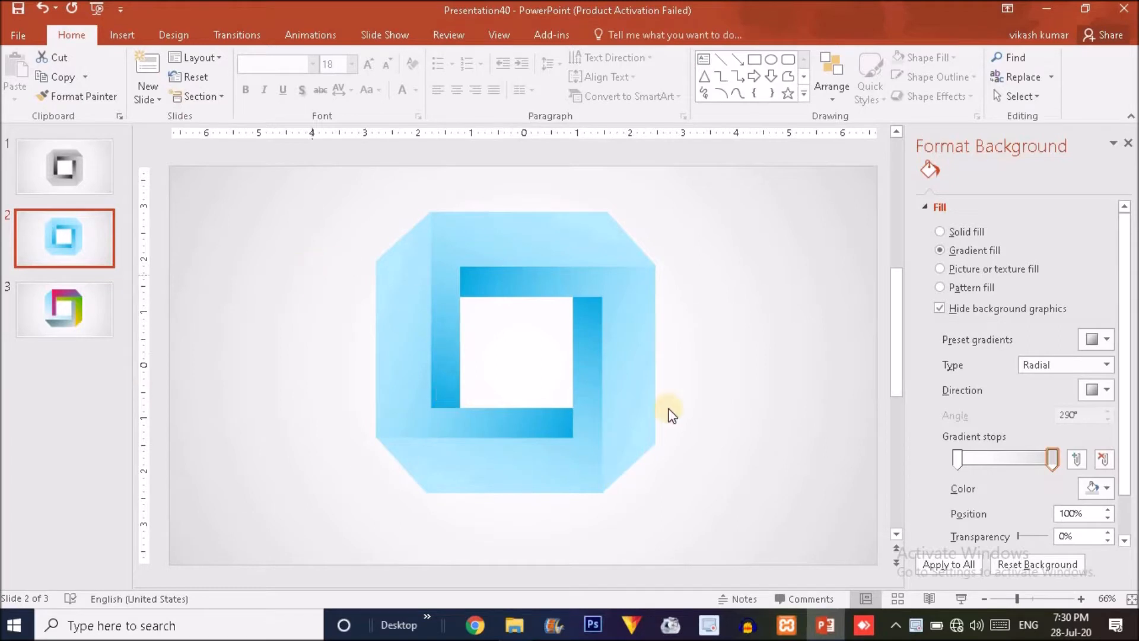
{"action": "left_click", "coordinate": [52, 326]}
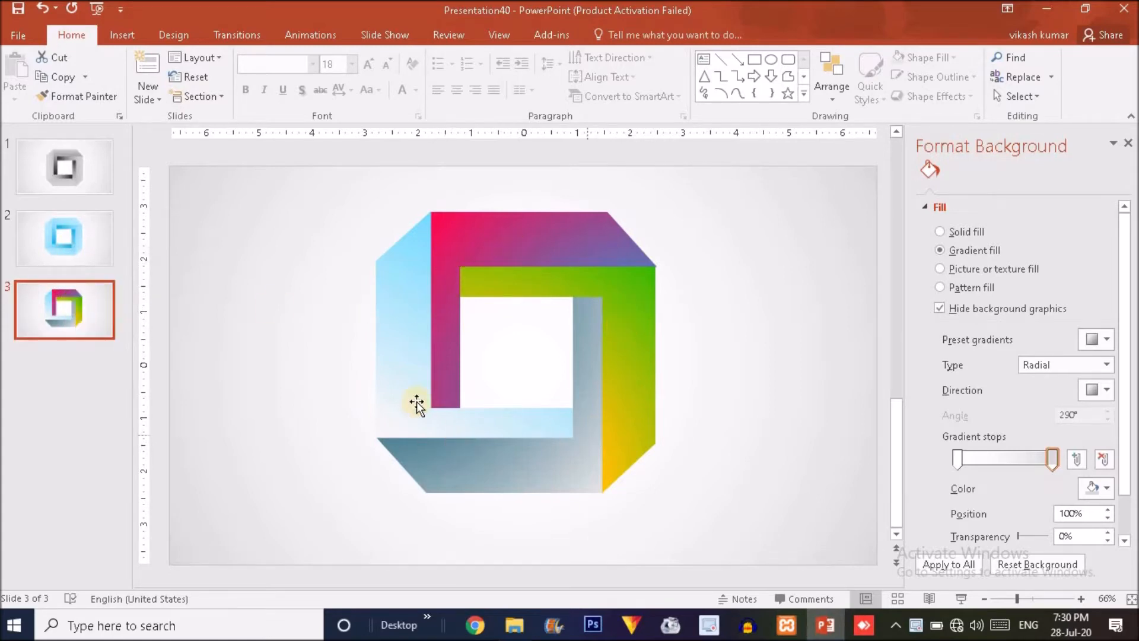
{"action": "left_click", "coordinate": [72, 179]}
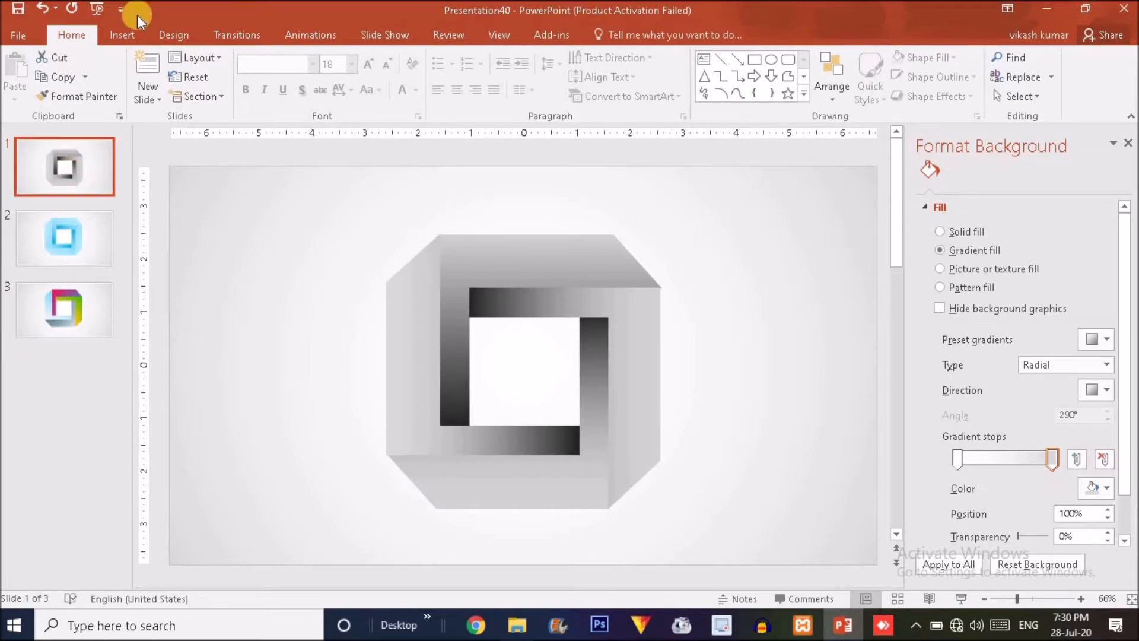
Insert a new slide with the Blank layout after slide 1.
{"action": "left_click", "coordinate": [122, 35]}
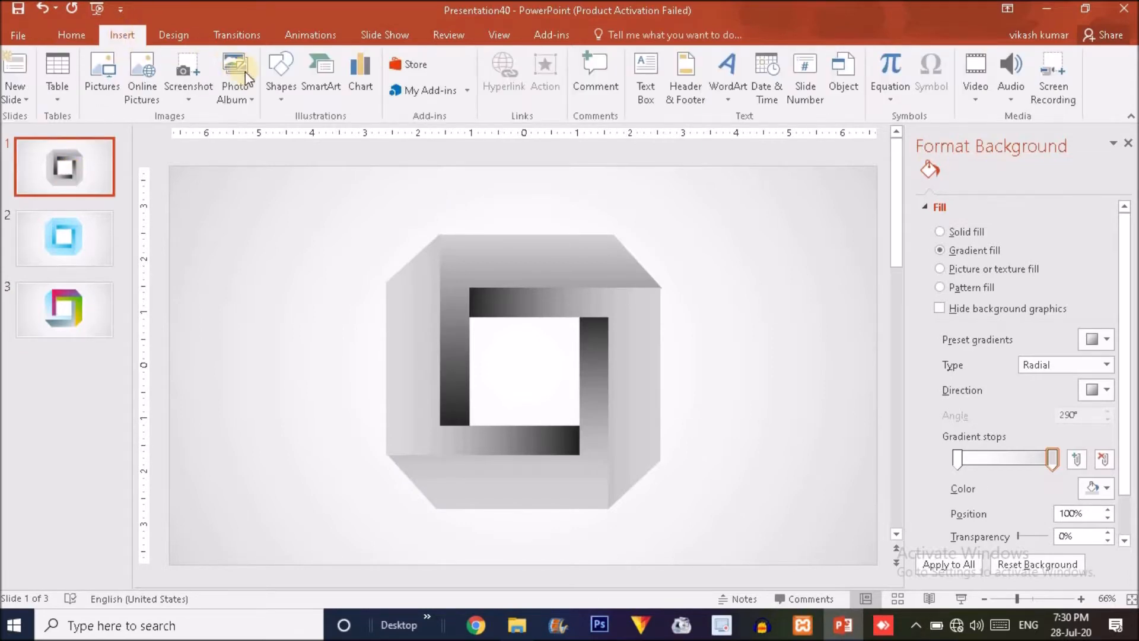
{"action": "left_click", "coordinate": [20, 90]}
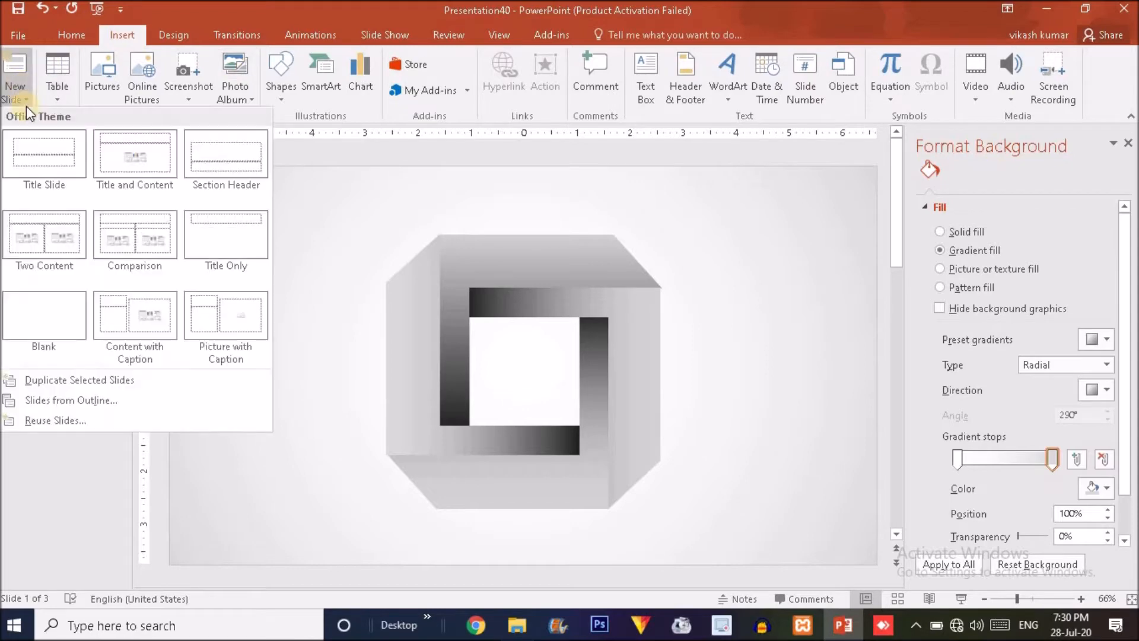
{"action": "left_click", "coordinate": [61, 327]}
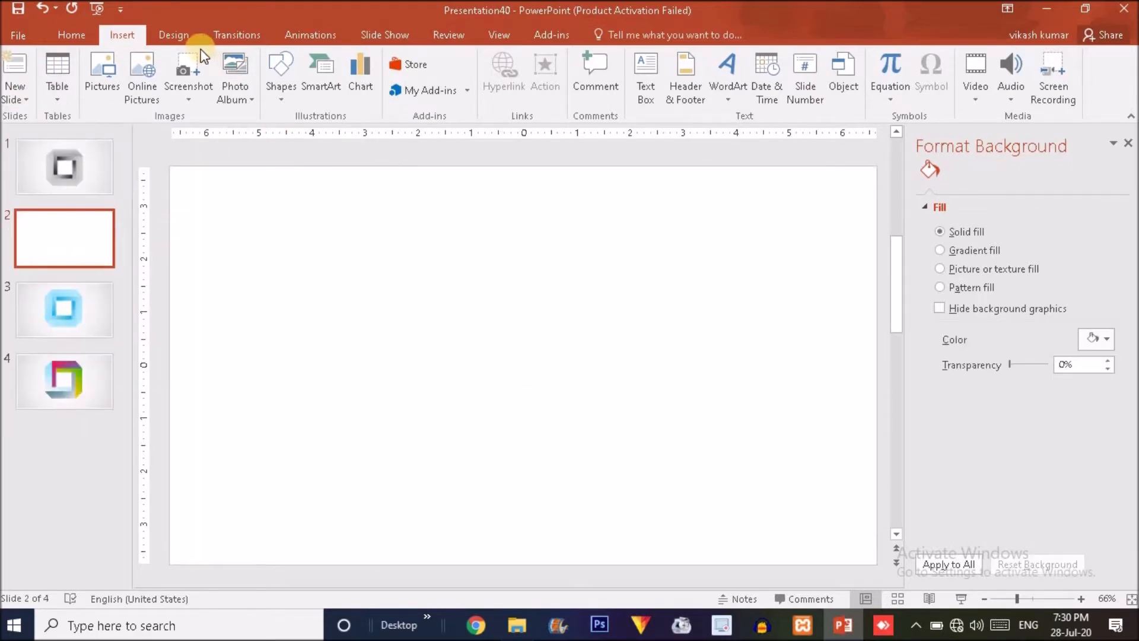
Draw a horizontal rectangle about 4.32" wide and 1" high near the slide's upper middle, and remove its outline.
{"action": "left_click", "coordinate": [280, 80]}
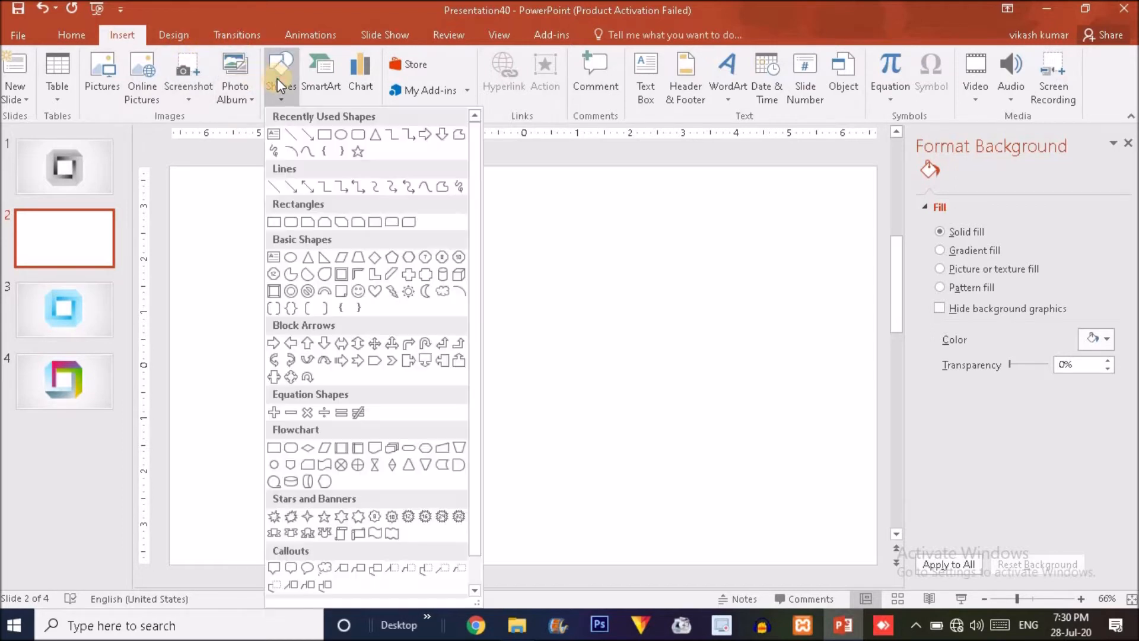
{"action": "left_click", "coordinate": [325, 135]}
{"action": "left_click_drag", "start_coordinate": [399, 220], "coordinate": [627, 274]}
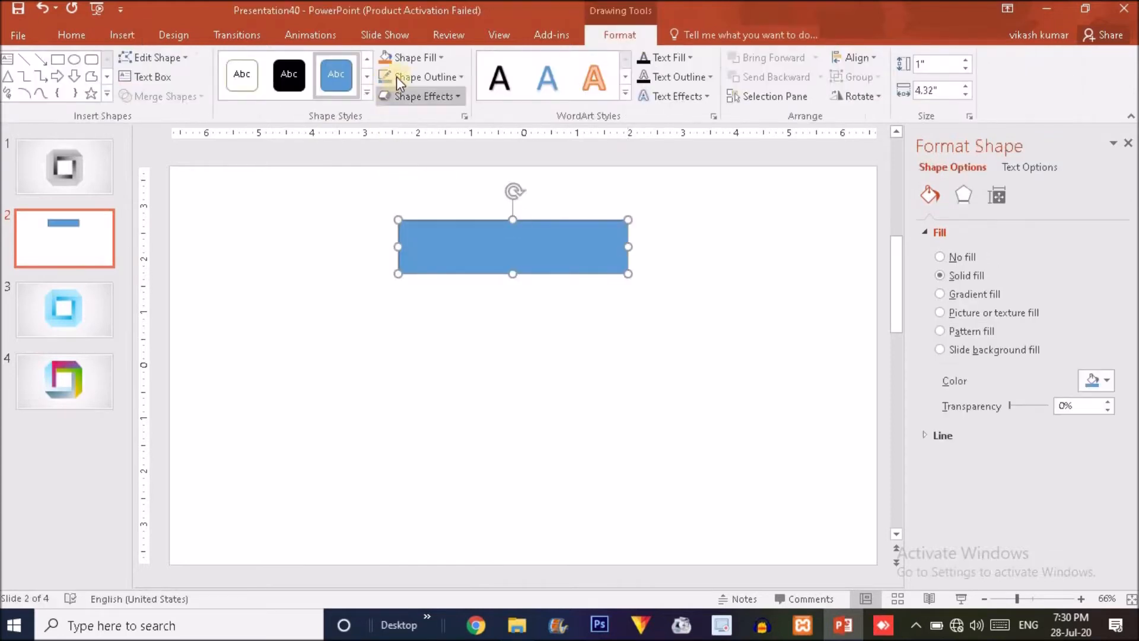
{"action": "left_click", "coordinate": [420, 77]}
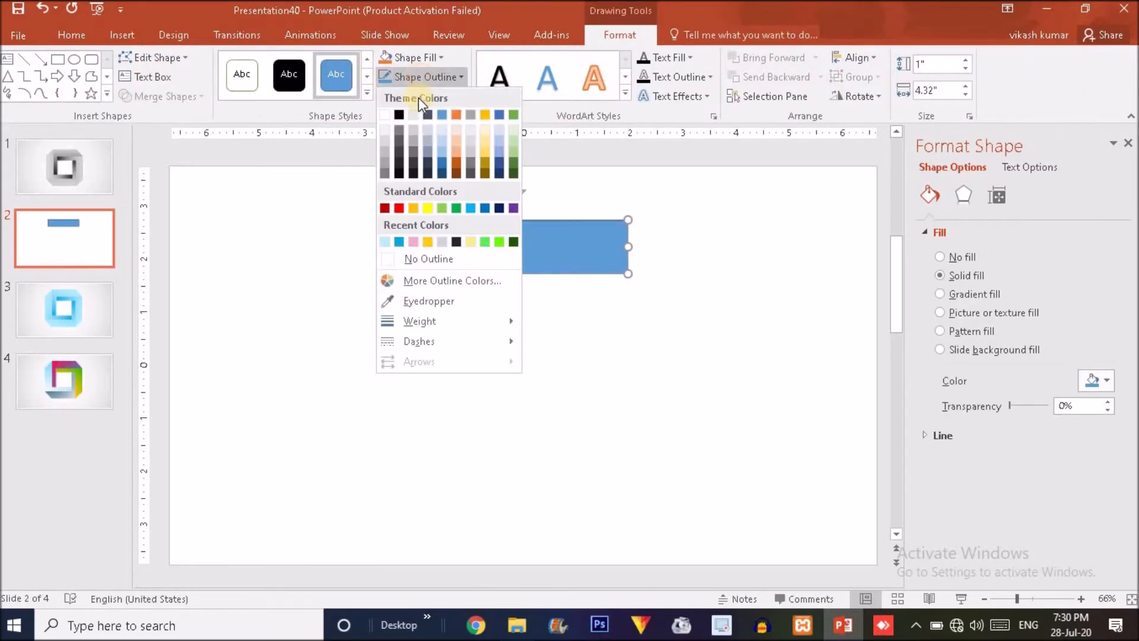
{"action": "left_click", "coordinate": [414, 258]}
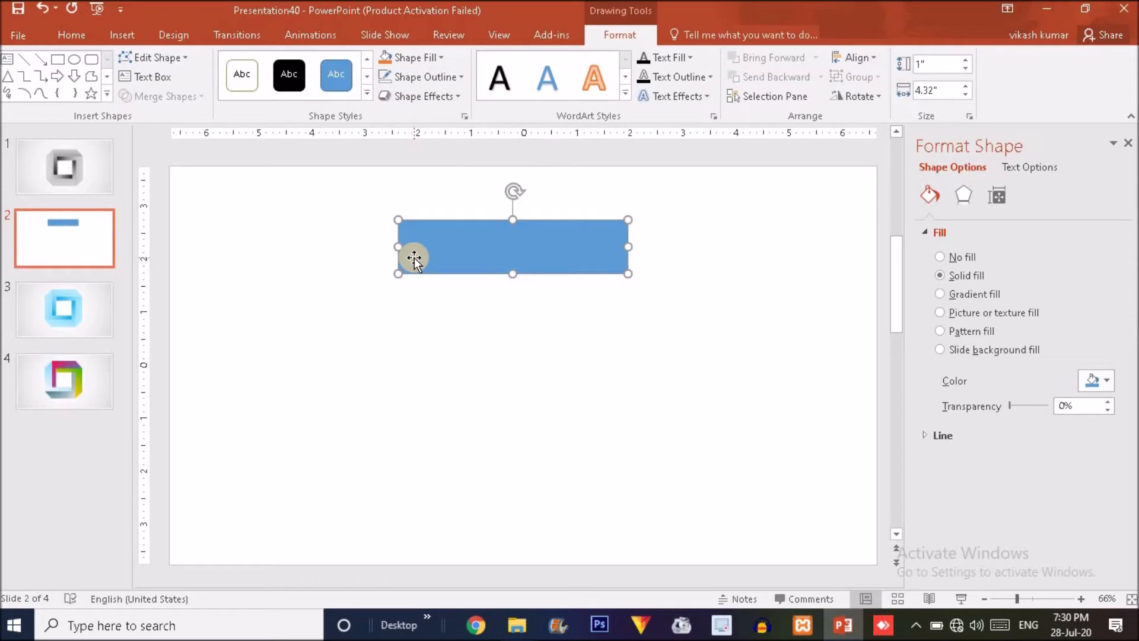
Place a copy of the rectangle below the original and rotate it right 90°.
{"action": "left_click_drag", "start_coordinate": [462, 264], "coordinate": [484, 350]}
{"action": "left_click", "coordinate": [854, 97]}
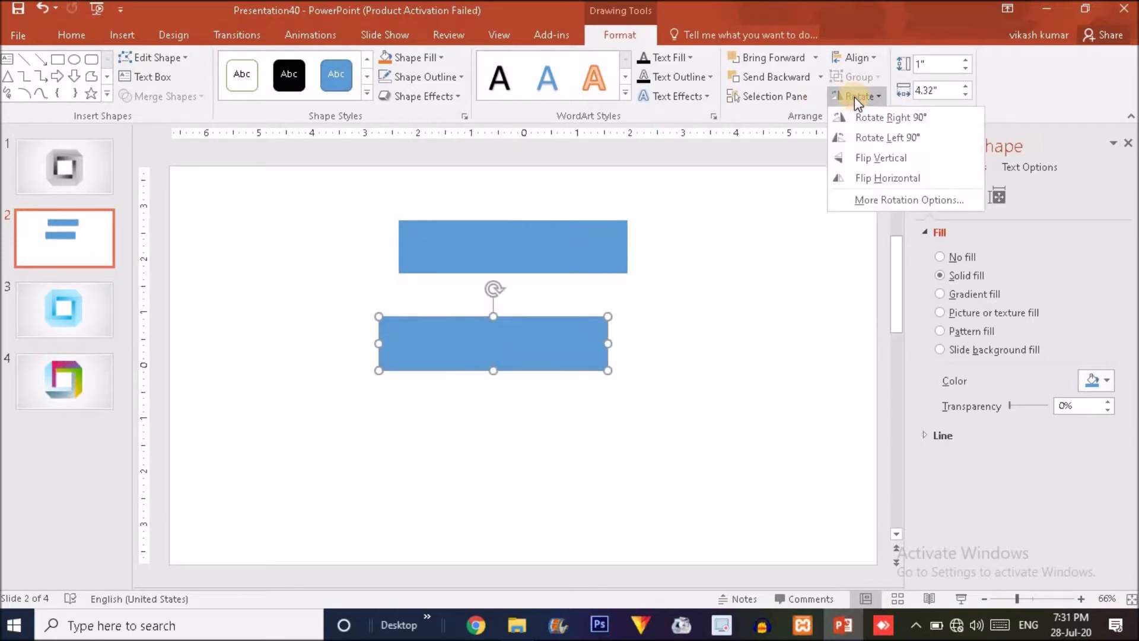
{"action": "left_click", "coordinate": [872, 114]}
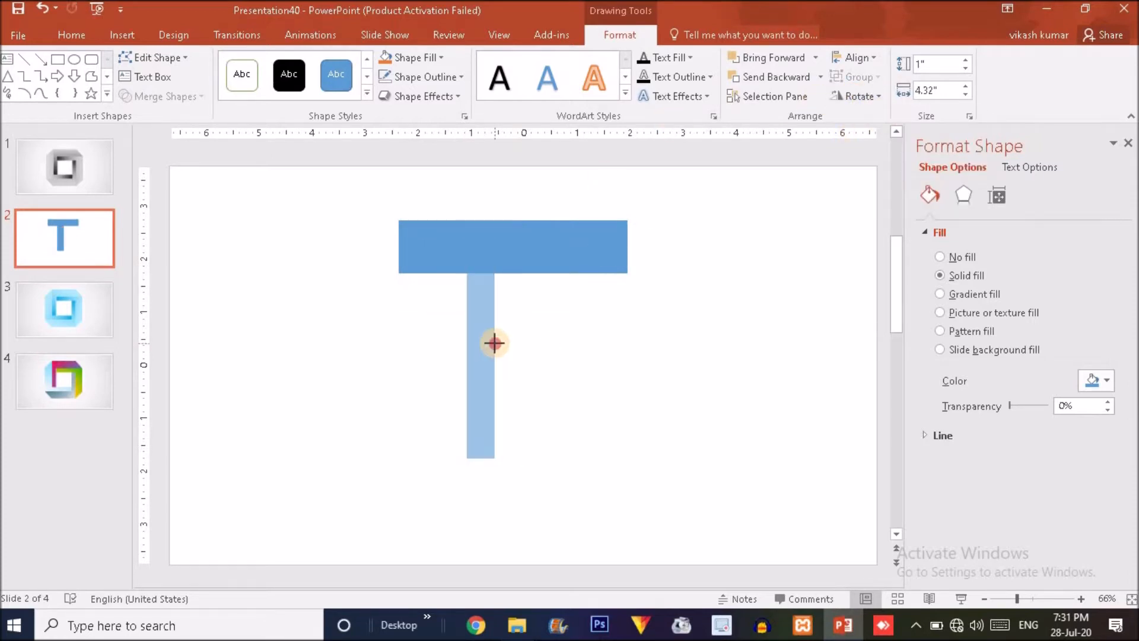
Narrow the vertical bar to about 0.54", align it with the horizontal bar's upper-left corner, and shorten its lower end.
{"action": "left_click_drag", "start_coordinate": [494, 343], "coordinate": [495, 344]}
{"action": "left_click_drag", "start_coordinate": [480, 293], "coordinate": [417, 294]}
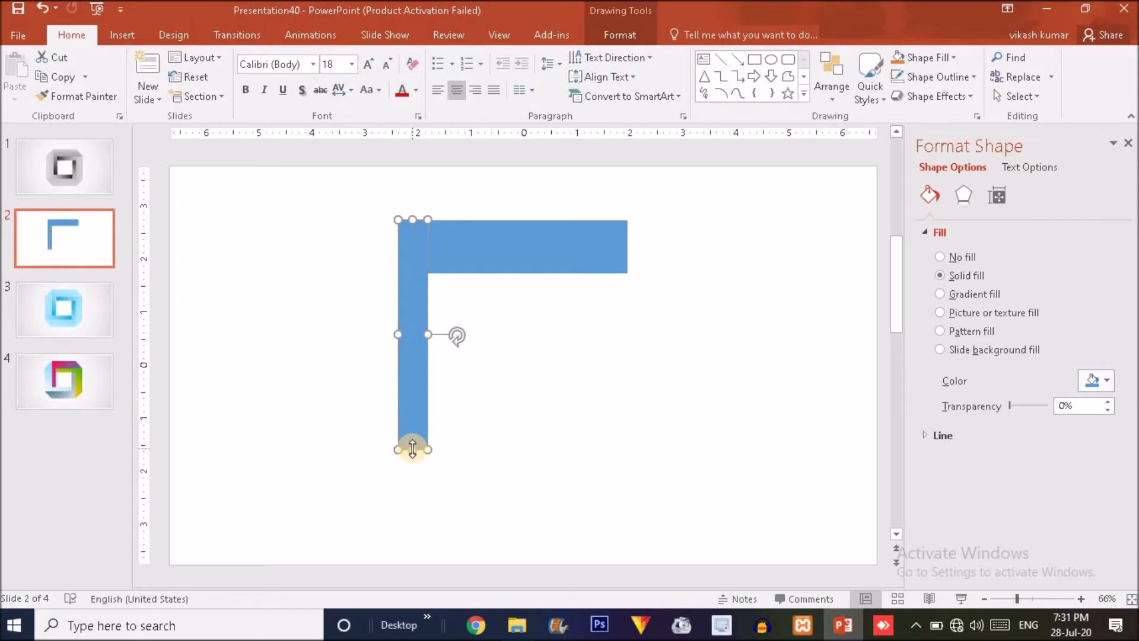
{"action": "left_click_drag", "start_coordinate": [412, 448], "coordinate": [411, 412]}
Duplicate the horizontal bar, place the copy to the lower right, and increase its height to about 1.53".
{"action": "left_click", "coordinate": [595, 256]}
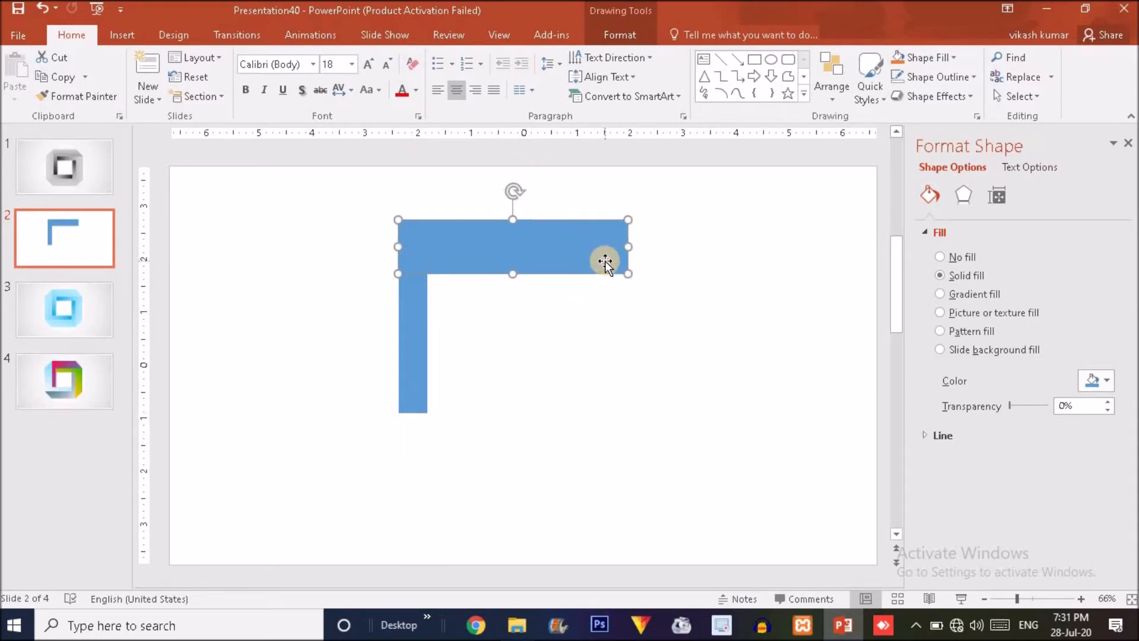
{"action": "key", "text": "ctrl+d"}
{"action": "left_click_drag", "start_coordinate": [559, 266], "coordinate": [653, 425]}
{"action": "left_click_drag", "start_coordinate": [615, 388], "coordinate": [612, 357]}
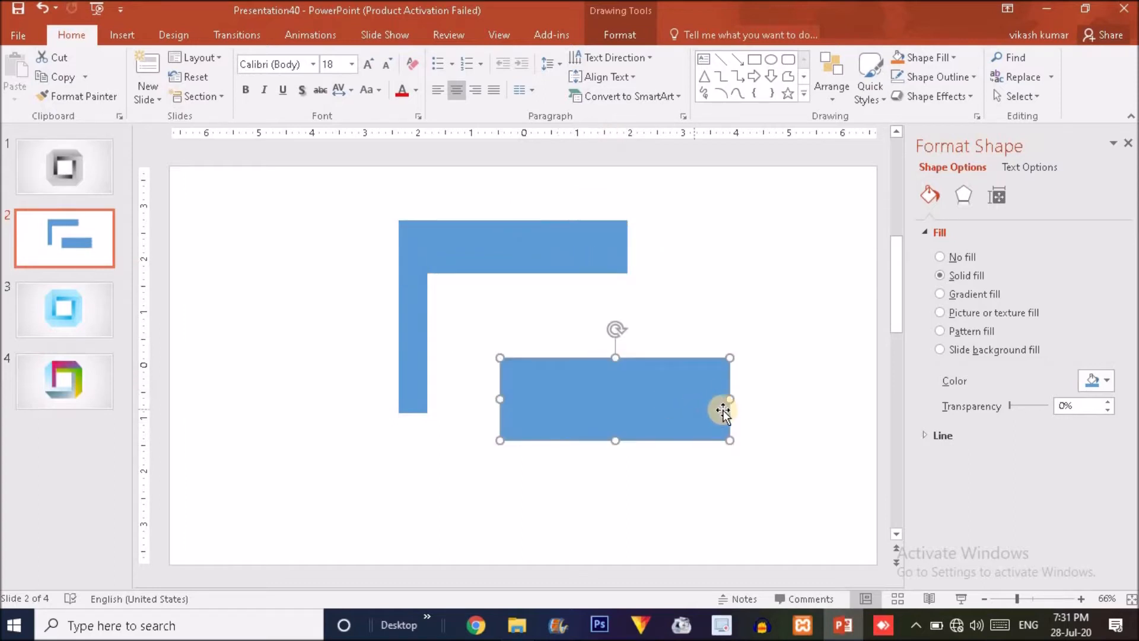
Set the rotation of the taller duplicate rectangle to 45°.
{"action": "left_click", "coordinate": [831, 101]}
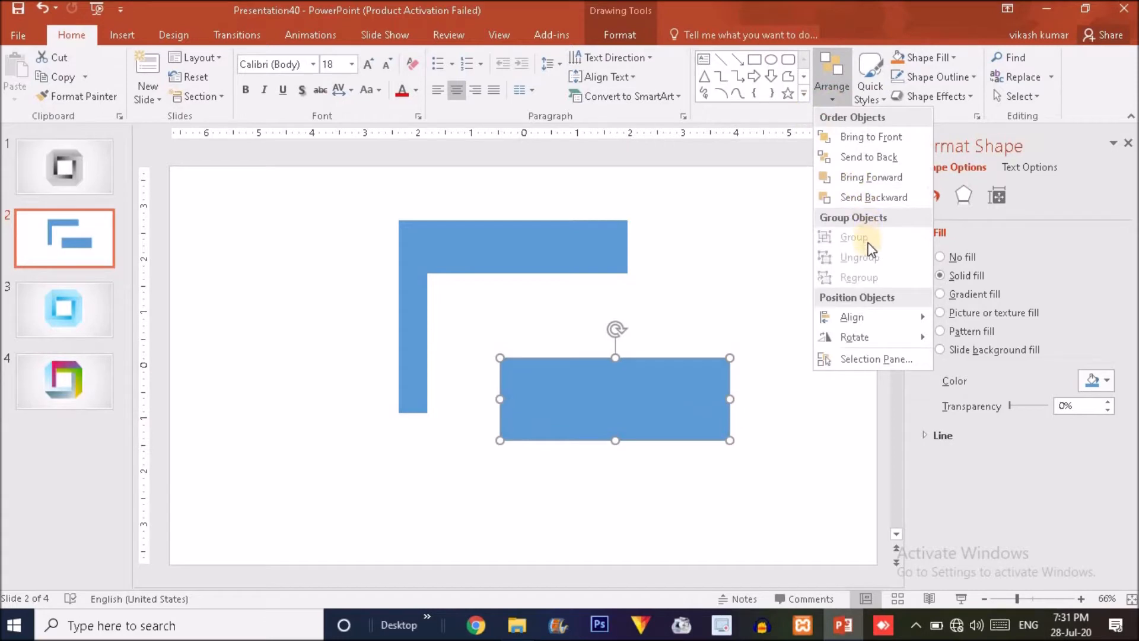
{"action": "mouse_move", "coordinate": [870, 340]}
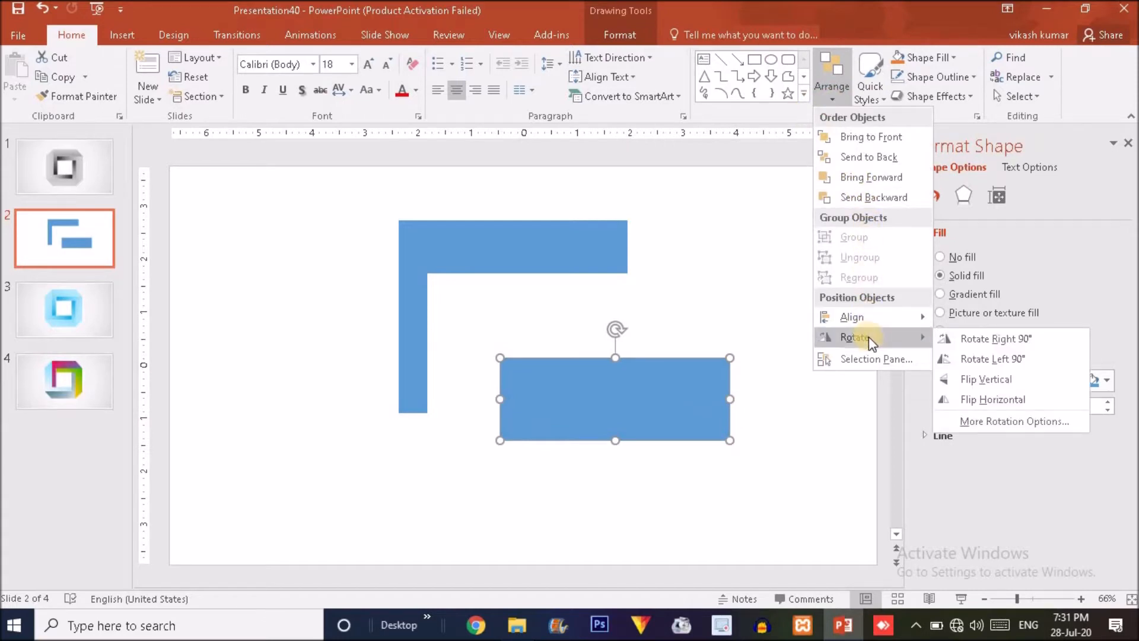
{"action": "left_click", "coordinate": [991, 419]}
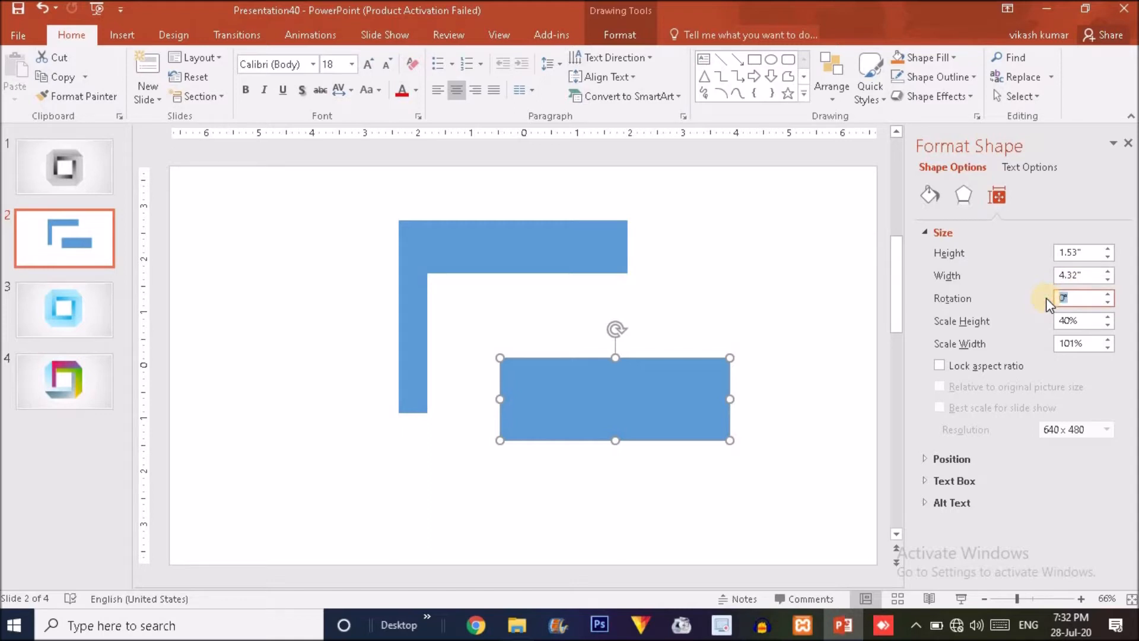
{"action": "type", "text": "45"}
{"action": "key", "text": "Return"}
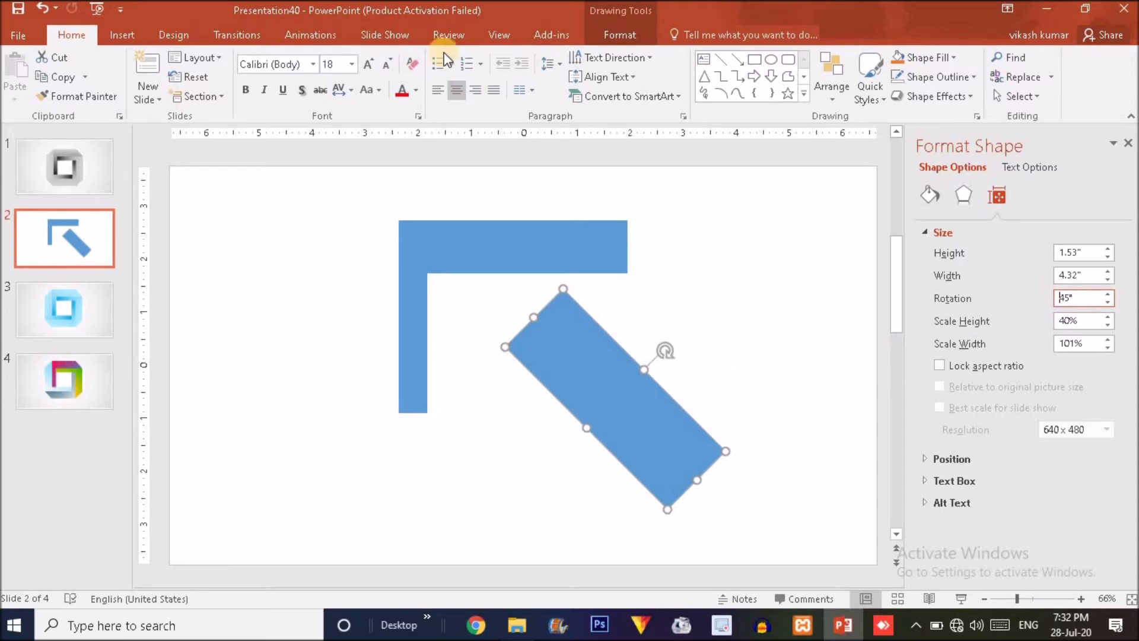
Fill the angled rectangle with standard orange and move it diagonally across the horizontal bar's right end.
{"action": "left_click", "coordinate": [606, 35]}
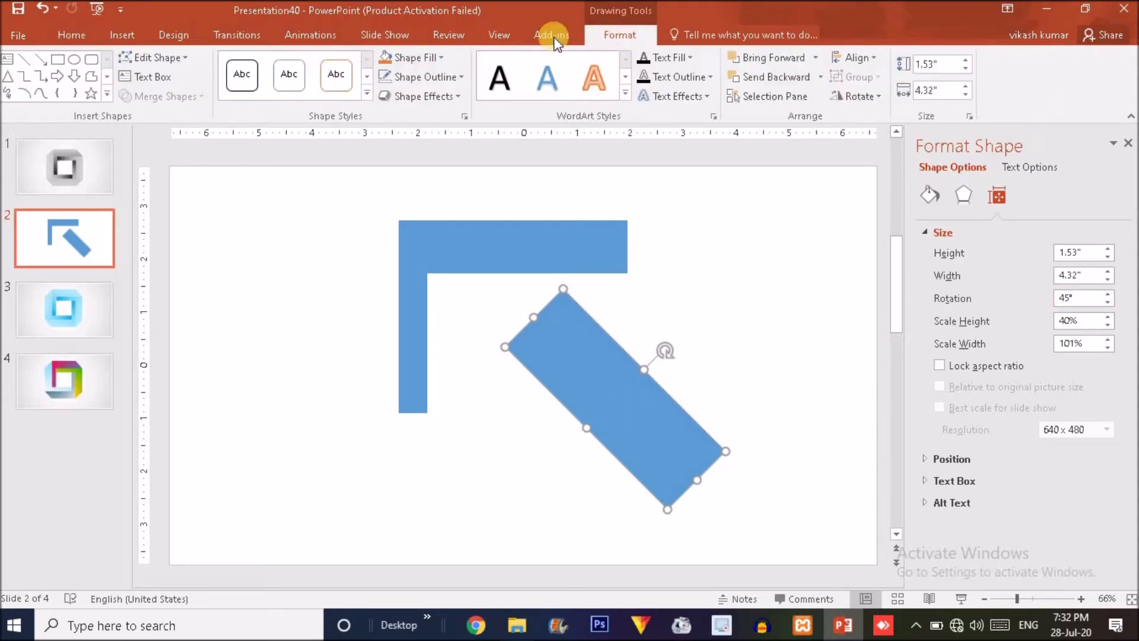
{"action": "left_click", "coordinate": [414, 56]}
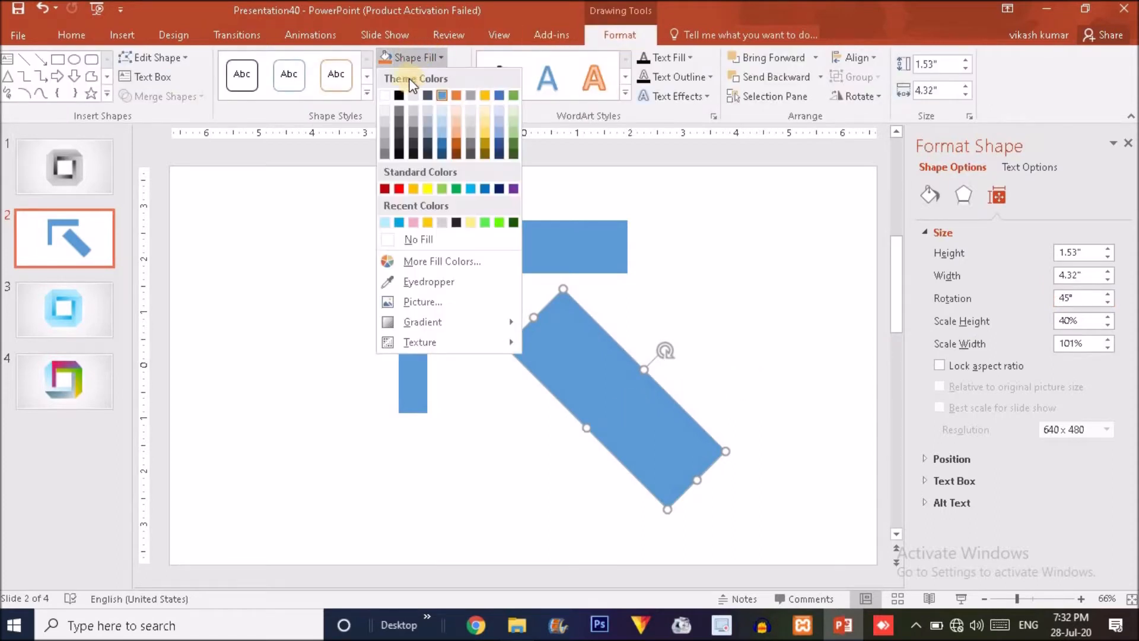
{"action": "left_click", "coordinate": [414, 189]}
{"action": "left_click", "coordinate": [657, 309]}
{"action": "left_click_drag", "start_coordinate": [657, 309], "coordinate": [648, 256]}
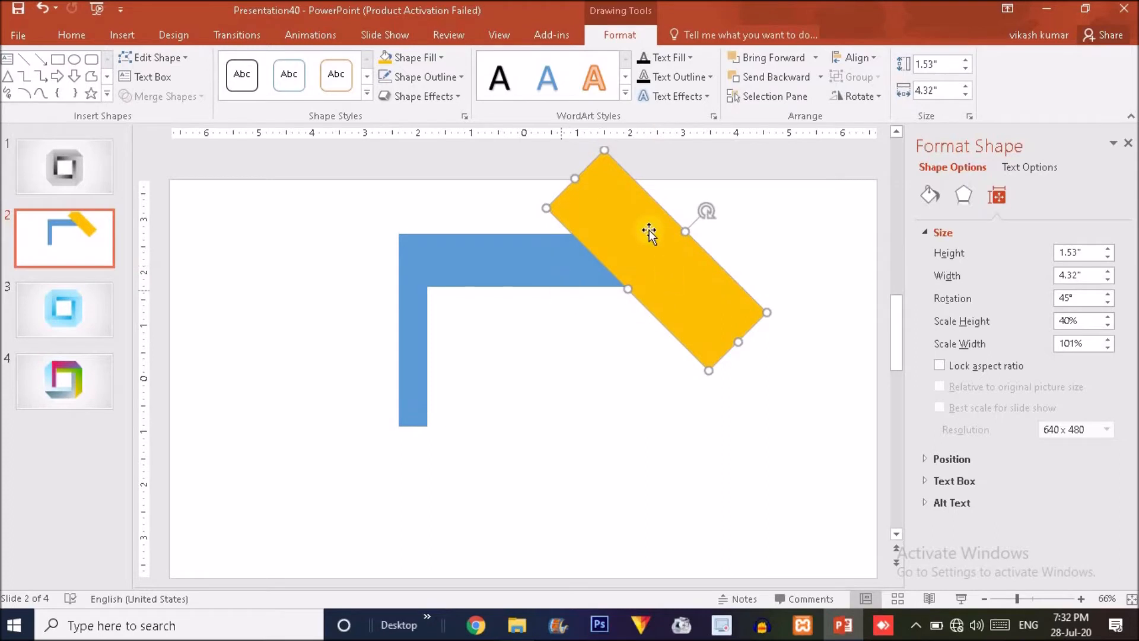
Subtract the angled rectangle from the horizontal bar to cut its right end diagonally.
{"action": "left_click", "coordinate": [521, 262]}
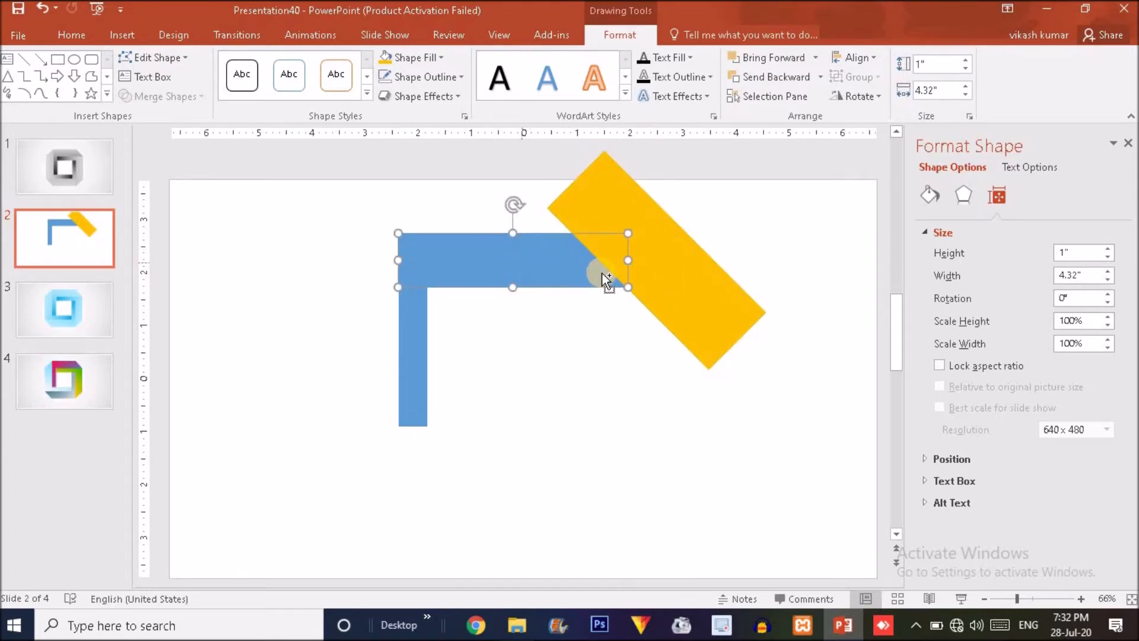
{"action": "left_click", "coordinate": [689, 298], "text": "shift"}
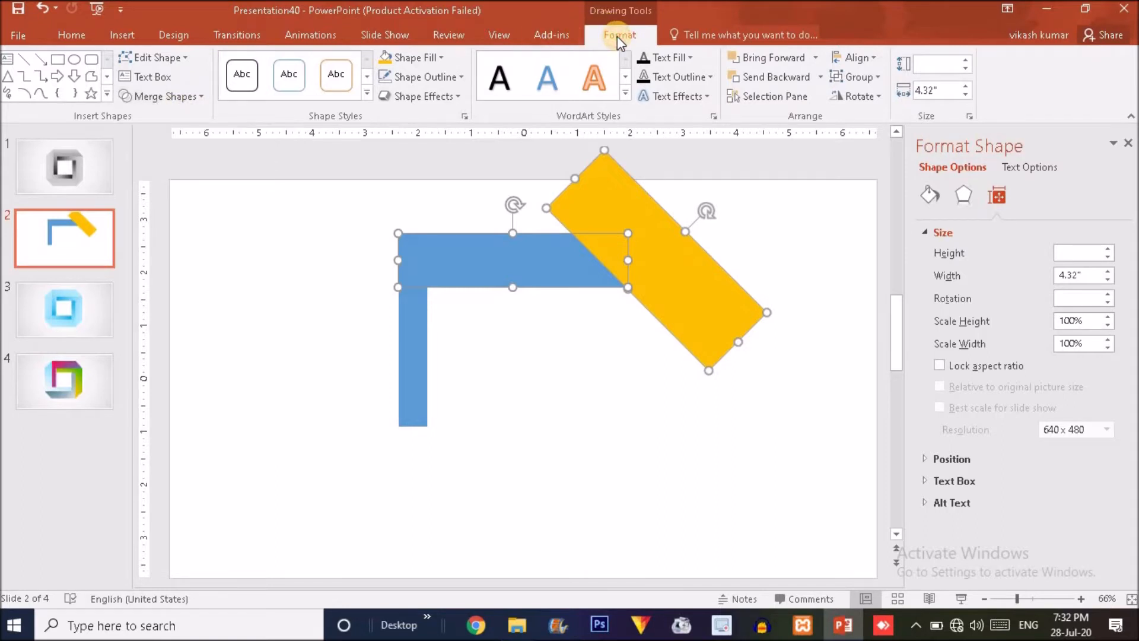
{"action": "left_click", "coordinate": [166, 101]}
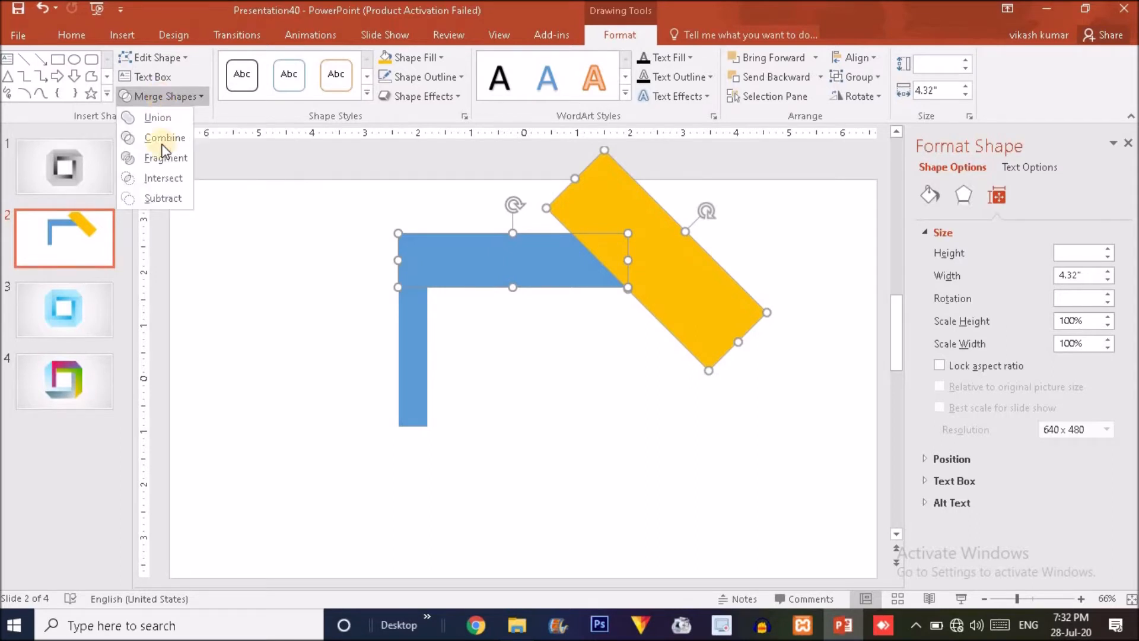
{"action": "left_click", "coordinate": [161, 197]}
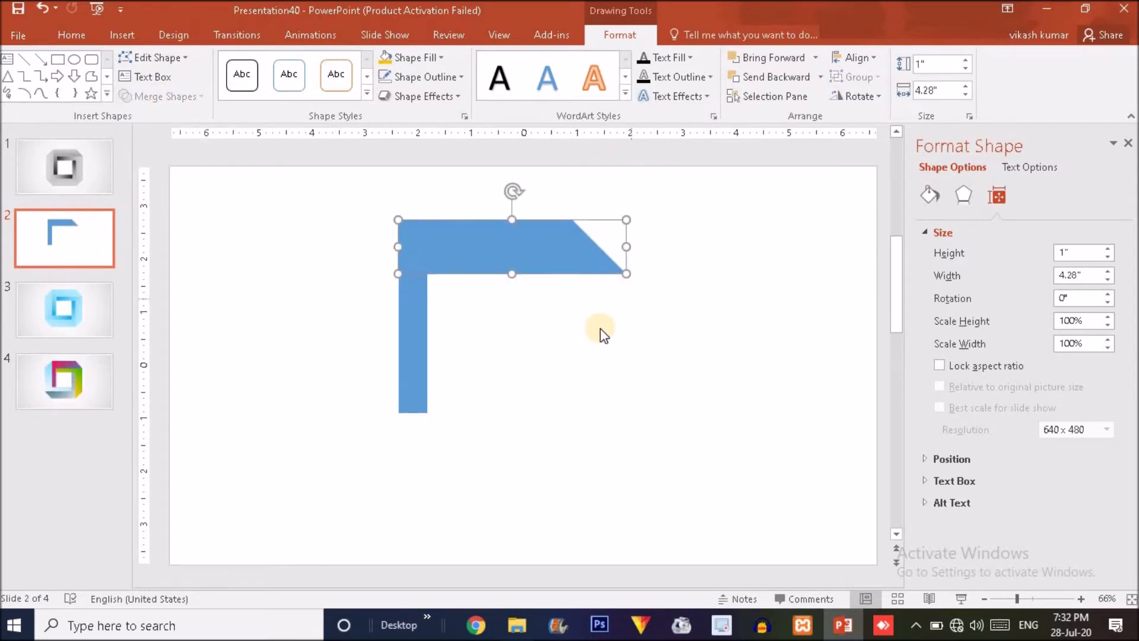
Shift the vertical bar slightly outward past the horizontal bar's left end and shorten it to about 3.48".
{"action": "mouse_move", "coordinate": [417, 286]}
{"action": "left_mouse_down"}
{"action": "mouse_move", "coordinate": [389, 285]}
{"action": "mouse_move", "coordinate": [400, 290]}
{"action": "left_mouse_up"}
{"action": "left_click_drag", "start_coordinate": [391, 413], "coordinate": [391, 405]}
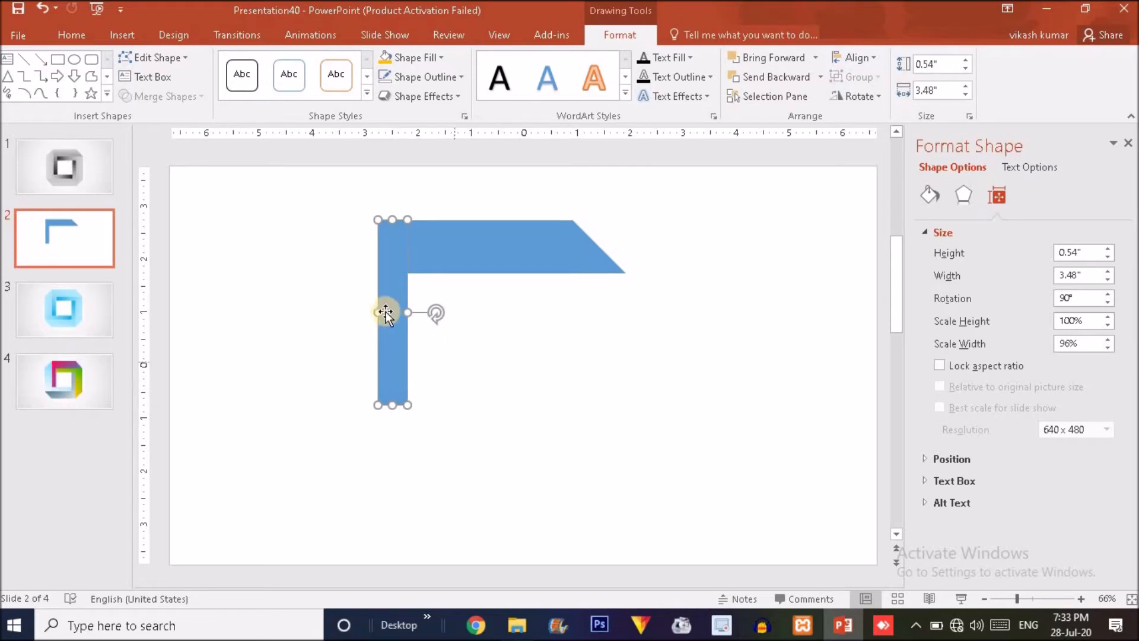
{"action": "left_click_drag", "start_coordinate": [381, 300], "coordinate": [392, 301]}
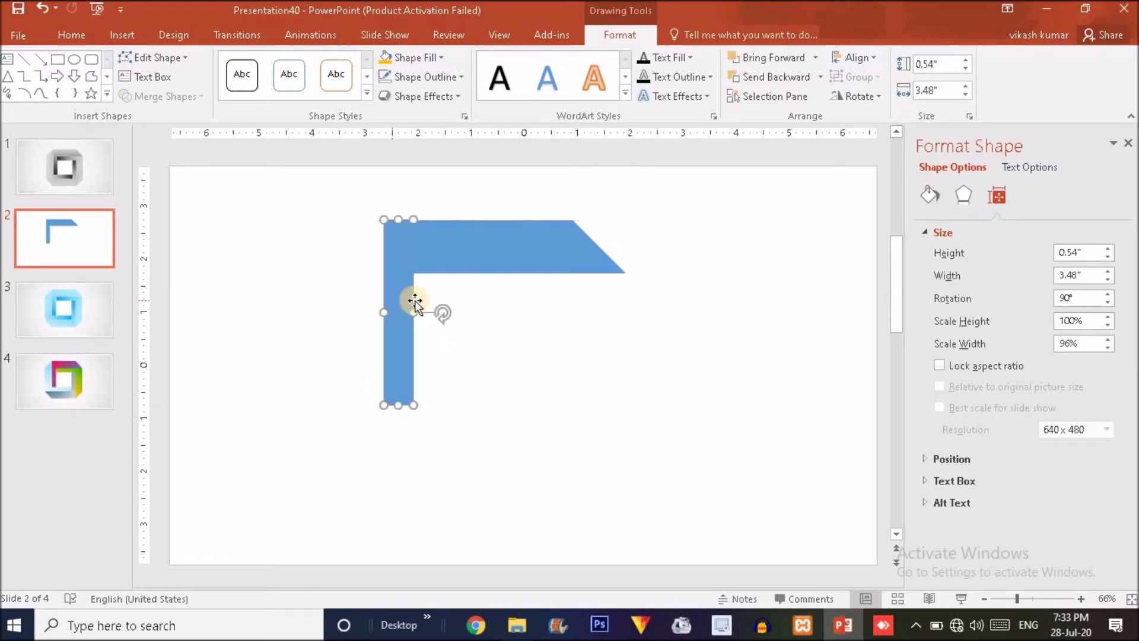
{"action": "left_click", "coordinate": [457, 309]}
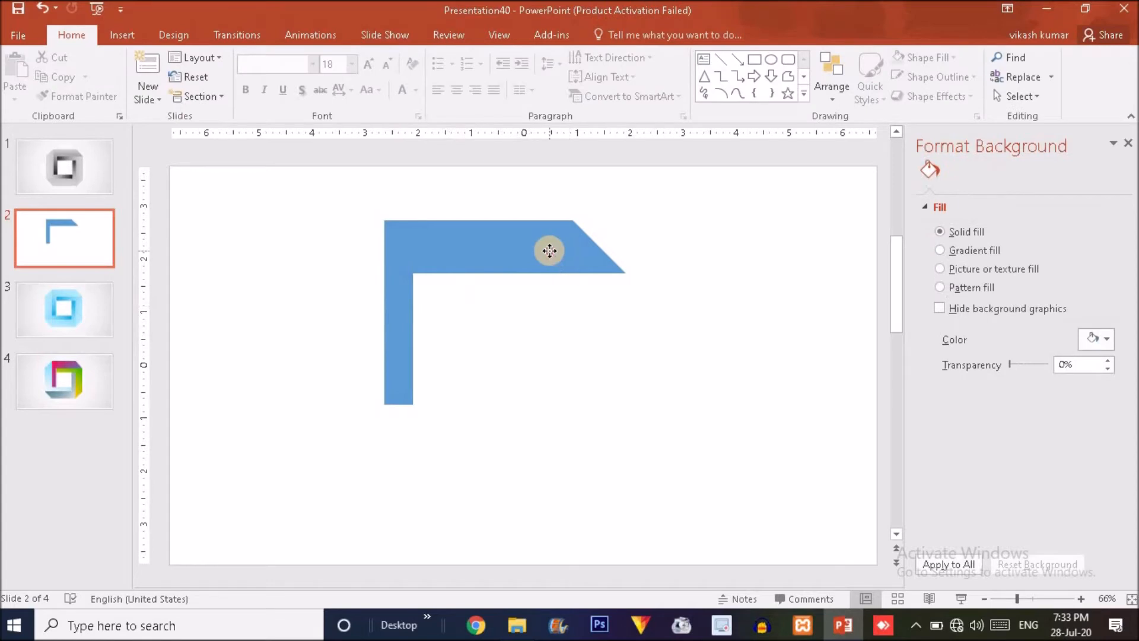
Group the angled-end horizontal bar and the vertical bar.
{"action": "left_click", "coordinate": [548, 254]}
{"action": "left_click", "coordinate": [396, 352], "text": "shift"}
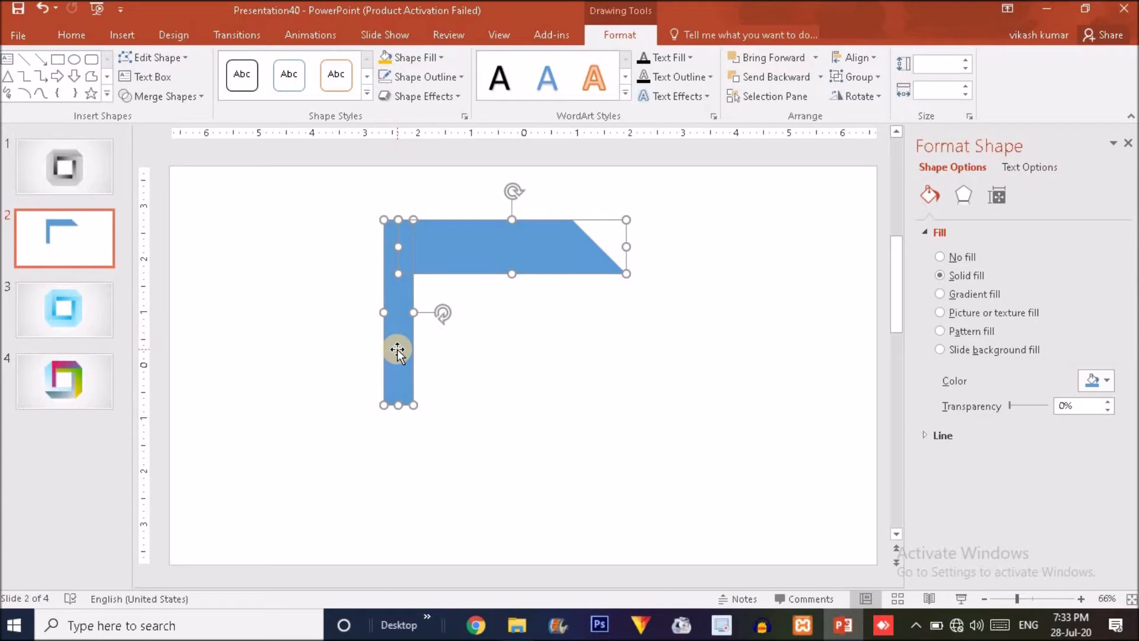
{"action": "right_click", "coordinate": [446, 254]}
{"action": "mouse_move", "coordinate": [540, 352]}
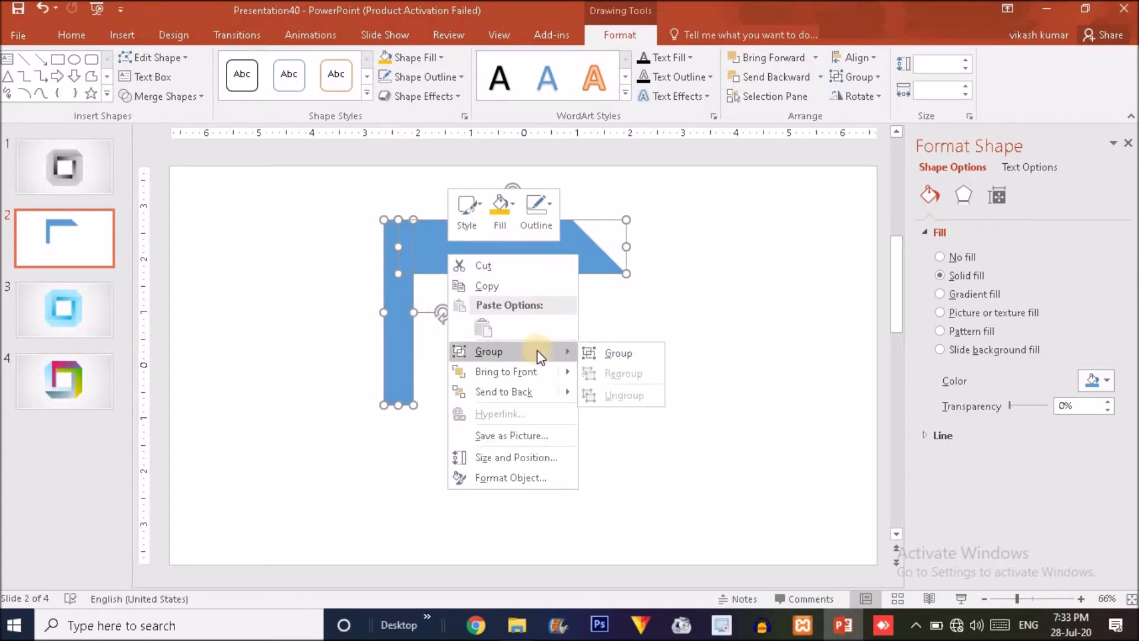
{"action": "left_click", "coordinate": [611, 350]}
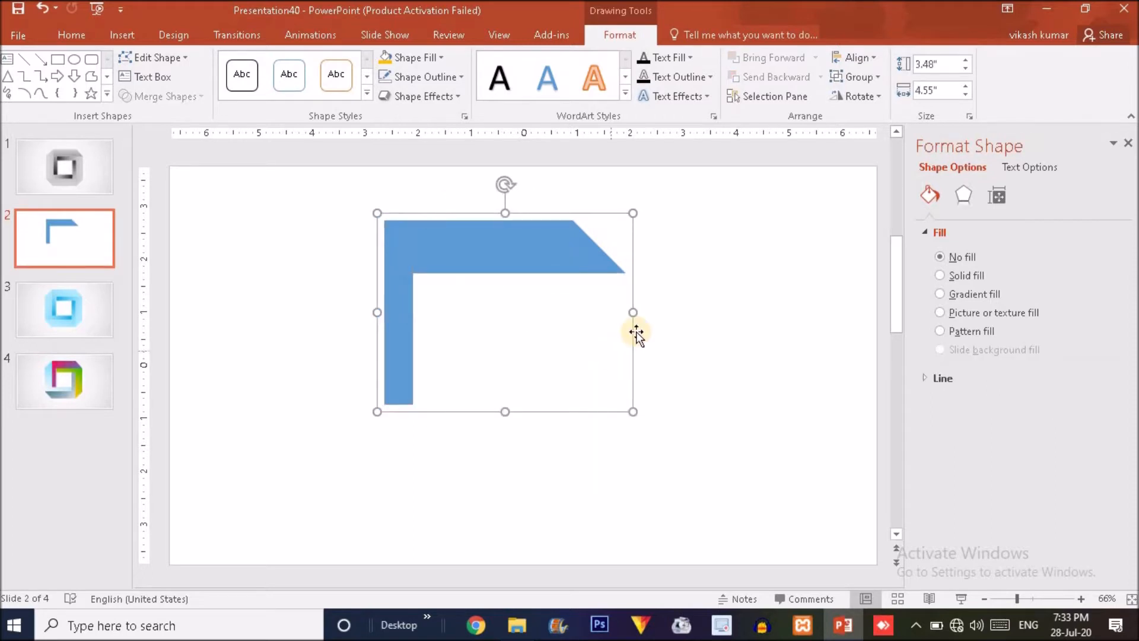
Fill both bars of the group with the same orange.
{"action": "left_click", "coordinate": [487, 267]}
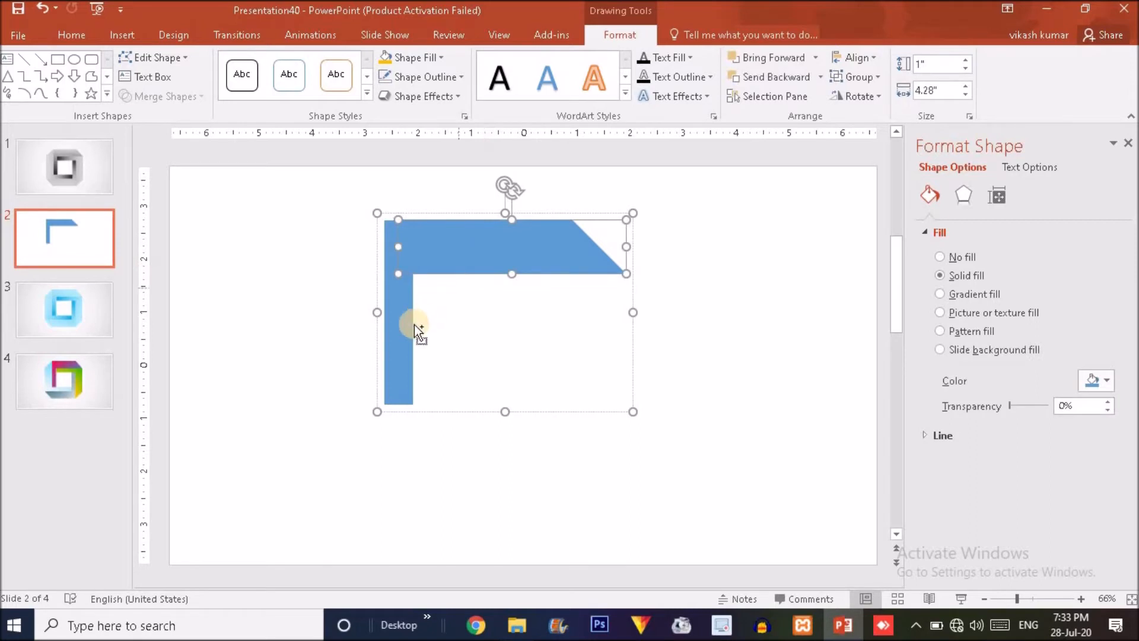
{"action": "left_click", "coordinate": [406, 336], "text": "shift"}
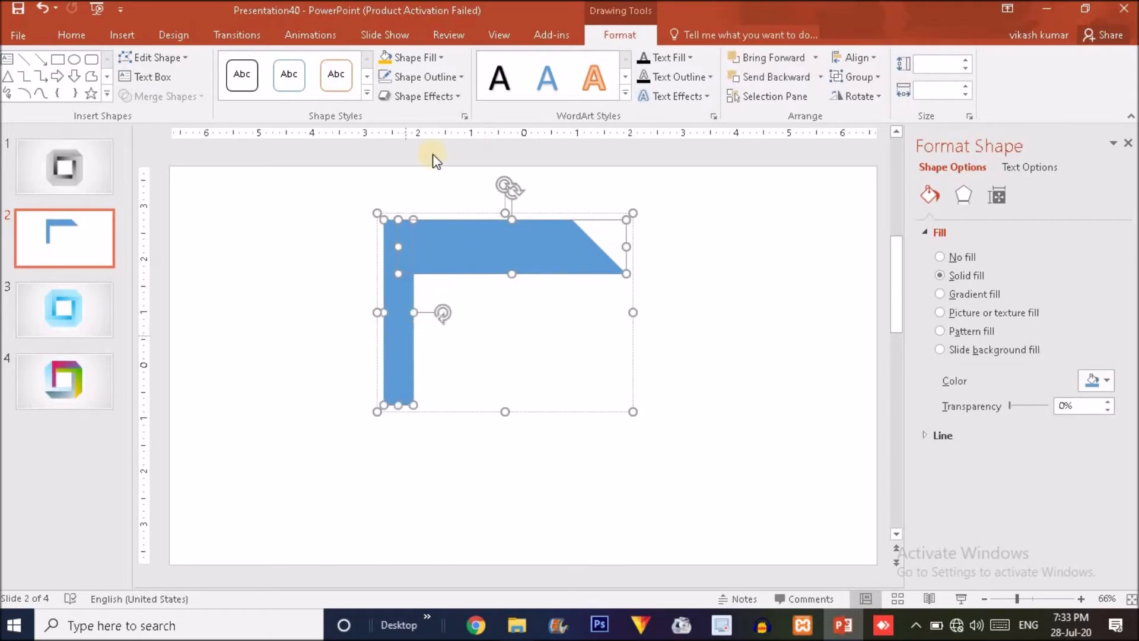
{"action": "left_click", "coordinate": [387, 59]}
{"action": "left_click", "coordinate": [710, 290]}
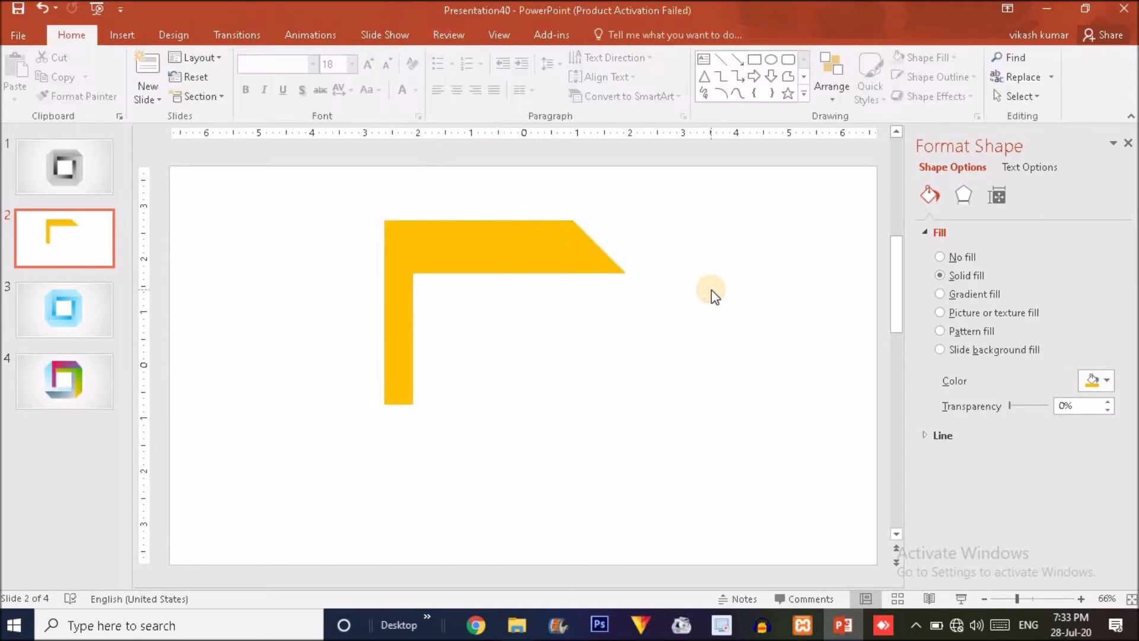
Duplicate the orange bar group, place the copy below the original, and rotate it 90° to the right.
{"action": "left_click", "coordinate": [556, 257]}
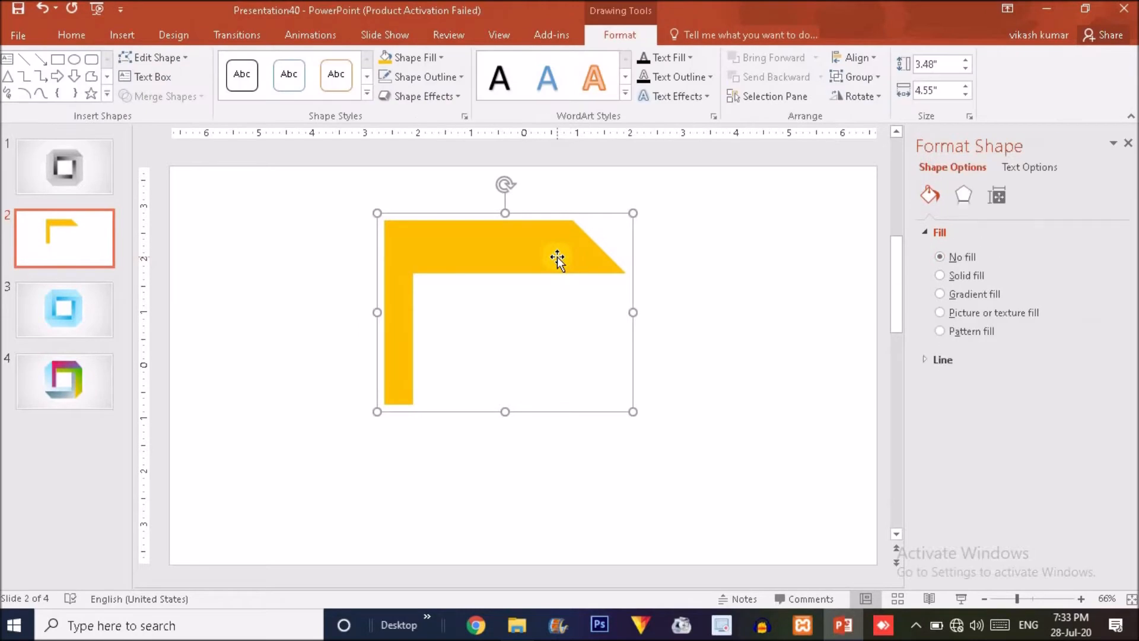
{"action": "key", "text": "ctrl+d"}
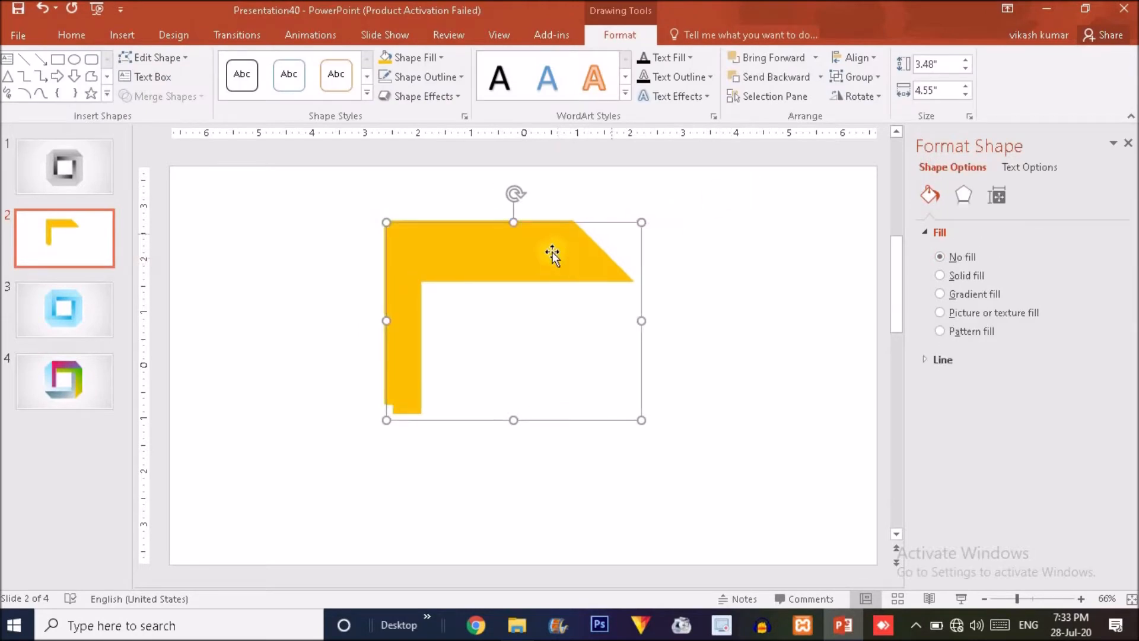
{"action": "left_click_drag", "start_coordinate": [605, 308], "coordinate": [622, 330]}
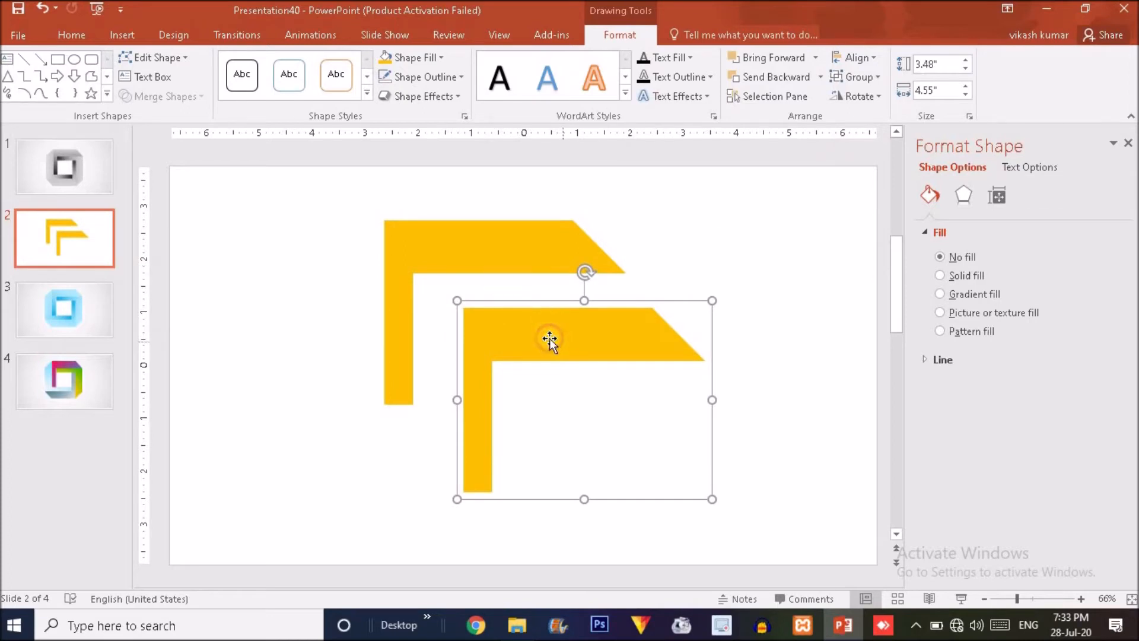
{"action": "left_click_drag", "start_coordinate": [549, 338], "coordinate": [536, 335]}
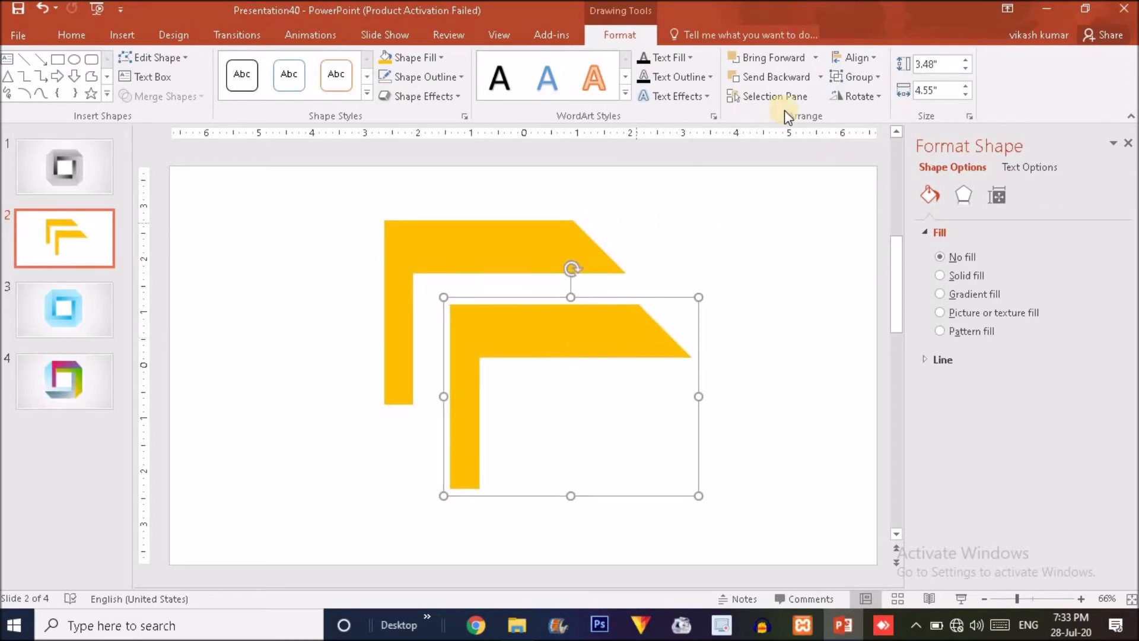
{"action": "left_click", "coordinate": [864, 99]}
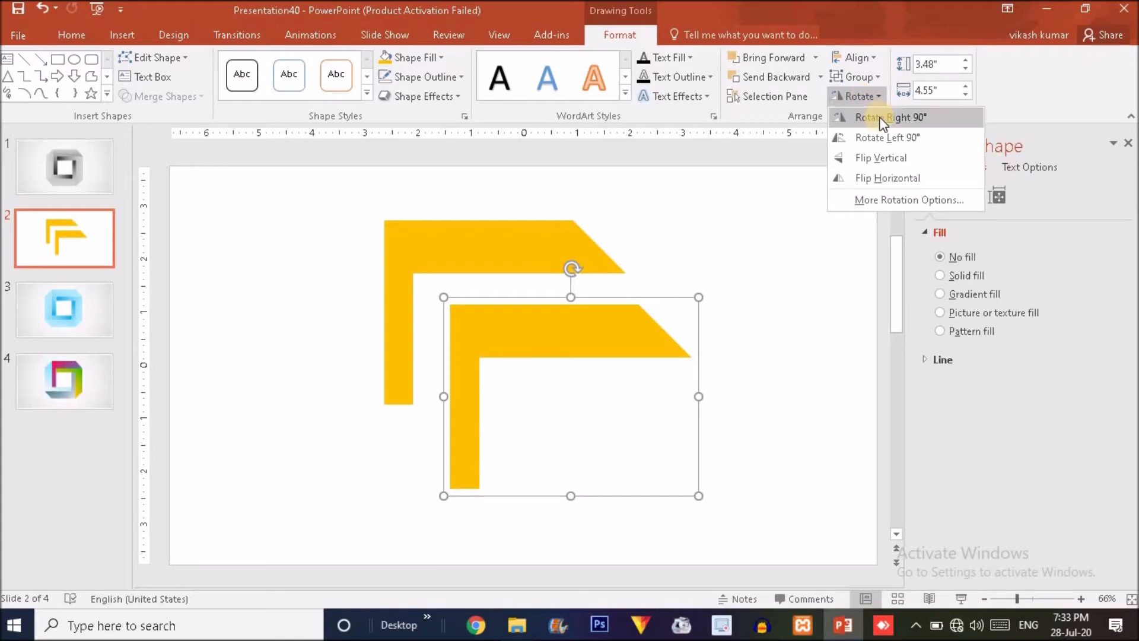
{"action": "left_click", "coordinate": [880, 119]}
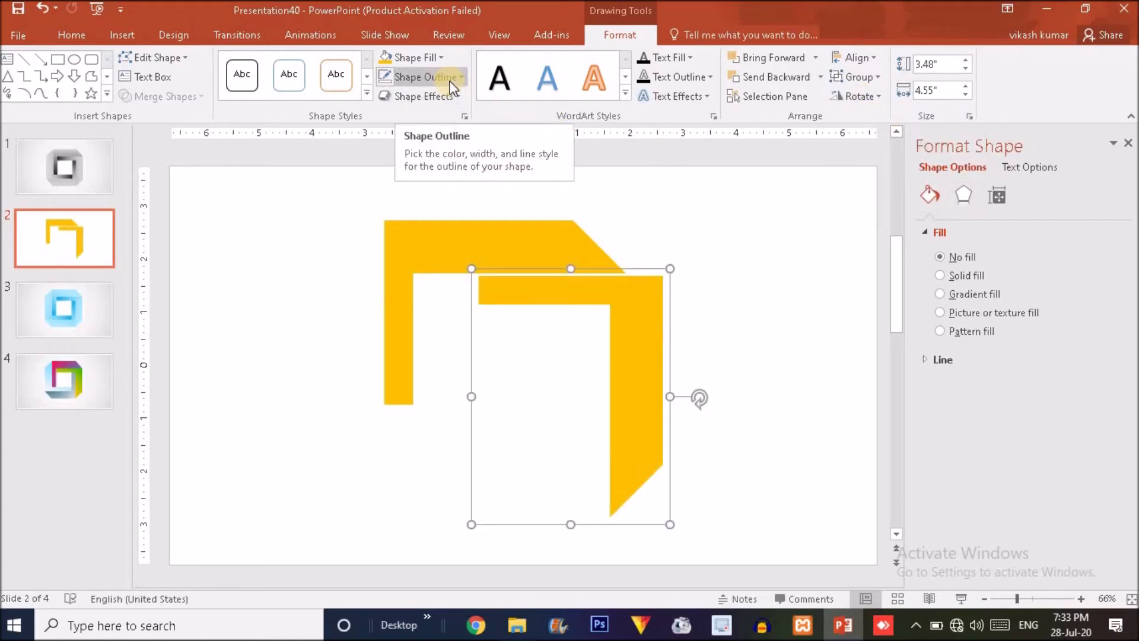
Fill the rotated copy black and fit its outer corner against the orange group's angled tip.
{"action": "left_click", "coordinate": [421, 59]}
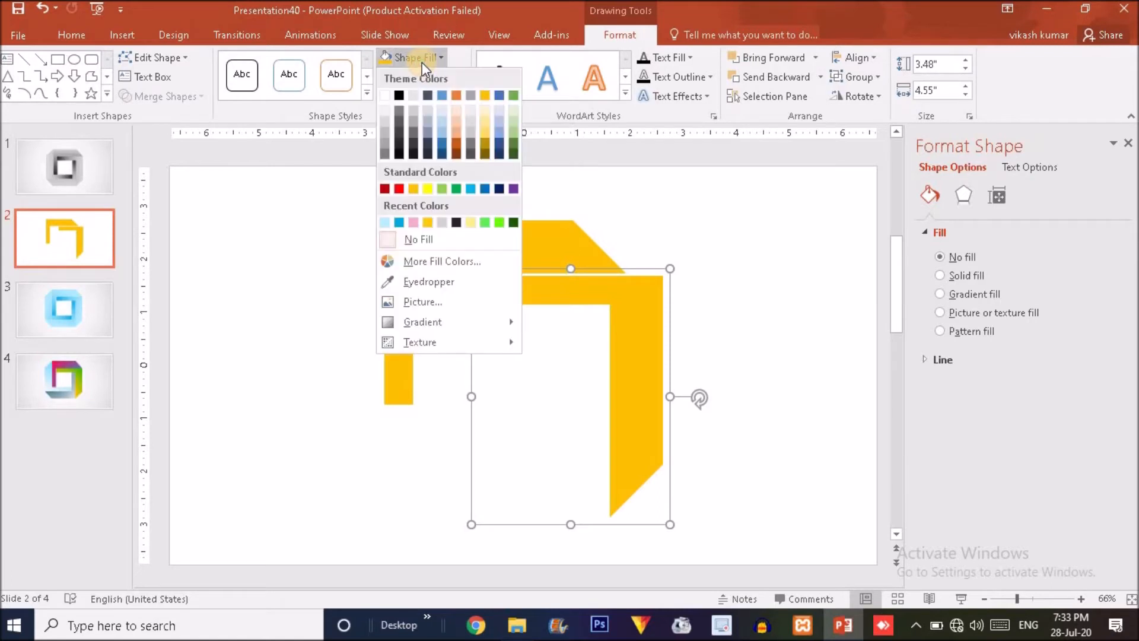
{"action": "left_click", "coordinate": [399, 95]}
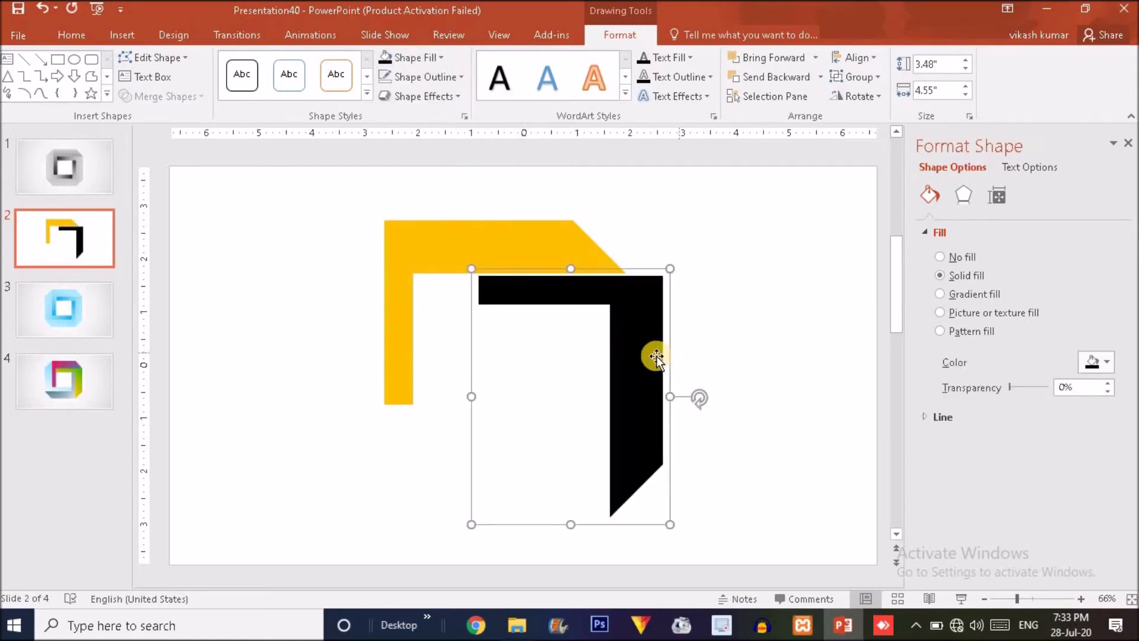
{"action": "mouse_move", "coordinate": [629, 353]}
{"action": "left_mouse_down"}
{"action": "mouse_move", "coordinate": [595, 348]}
{"action": "mouse_move", "coordinate": [618, 350]}
{"action": "left_mouse_up"}
Lengthen the black group's horizontal bar until it meets the orange vertical bar, about 4.01" long.
{"action": "left_click", "coordinate": [493, 290]}
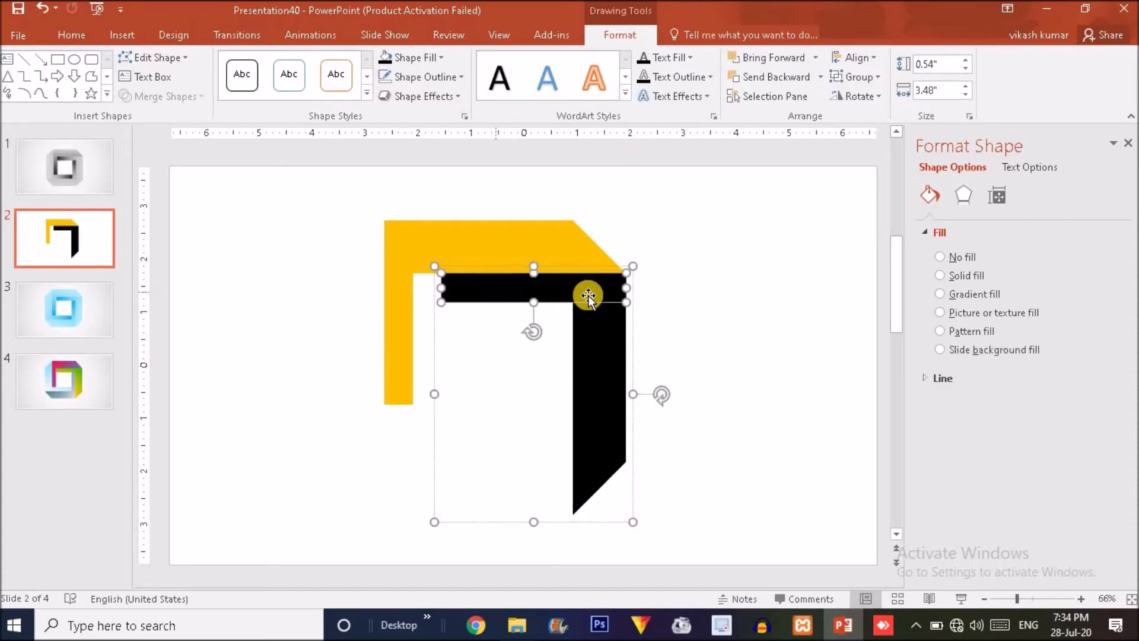
{"action": "left_click_drag", "start_coordinate": [440, 289], "coordinate": [414, 289]}
{"action": "left_click", "coordinate": [699, 377]}
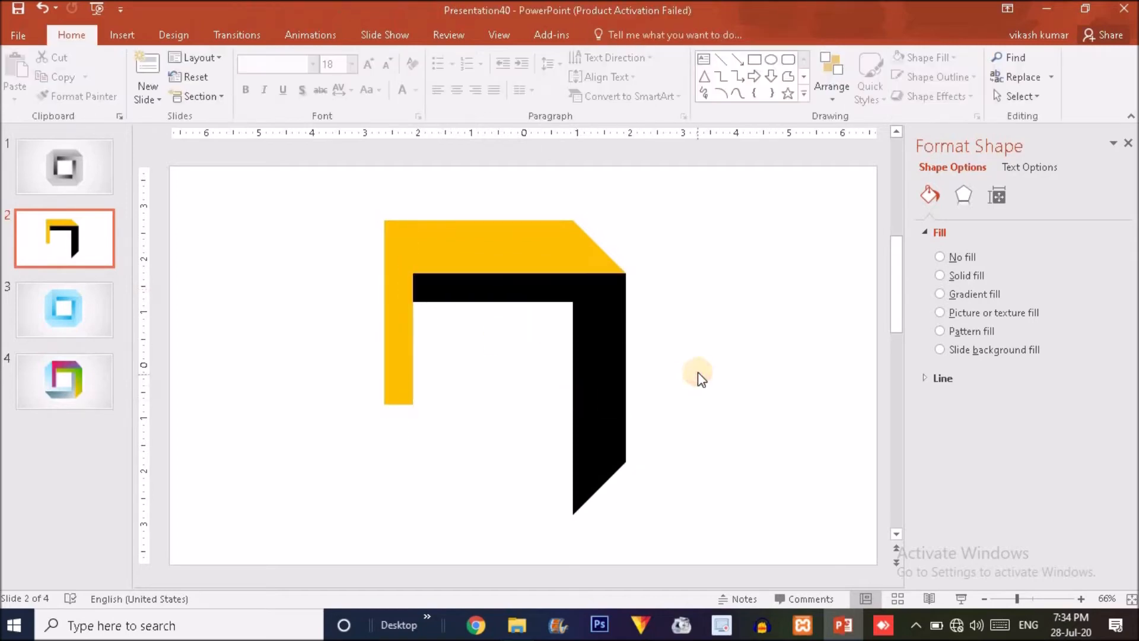
Delete the orange group and ungroup the two black bars.
{"action": "left_click", "coordinate": [496, 240]}
{"action": "key", "text": "Delete"}
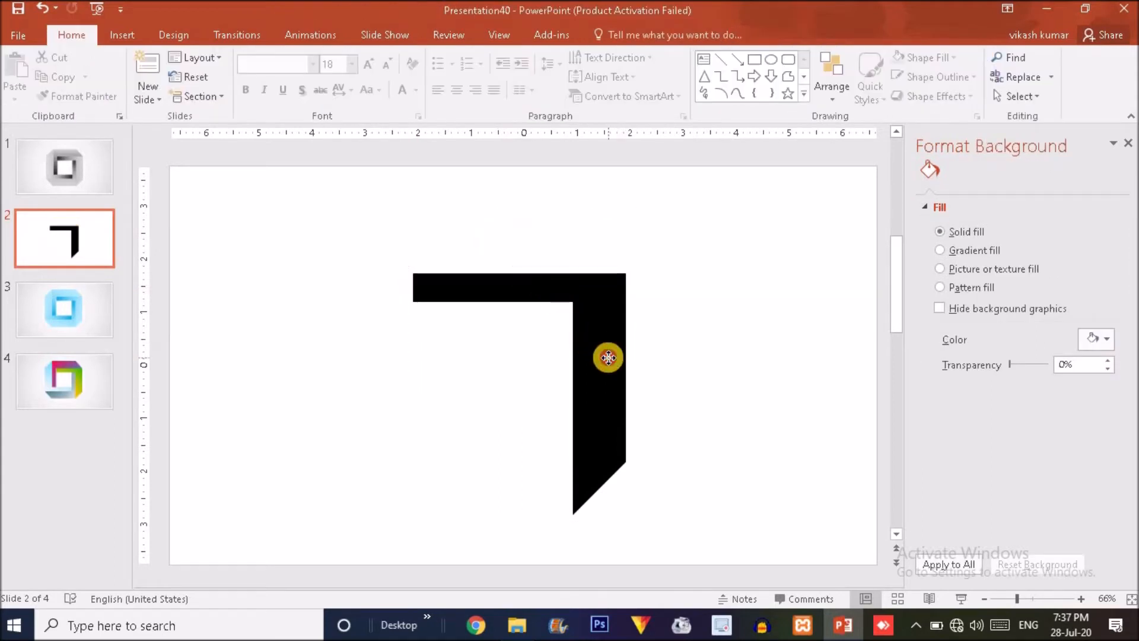
{"action": "left_click", "coordinate": [606, 350]}
{"action": "left_click", "coordinate": [596, 337]}
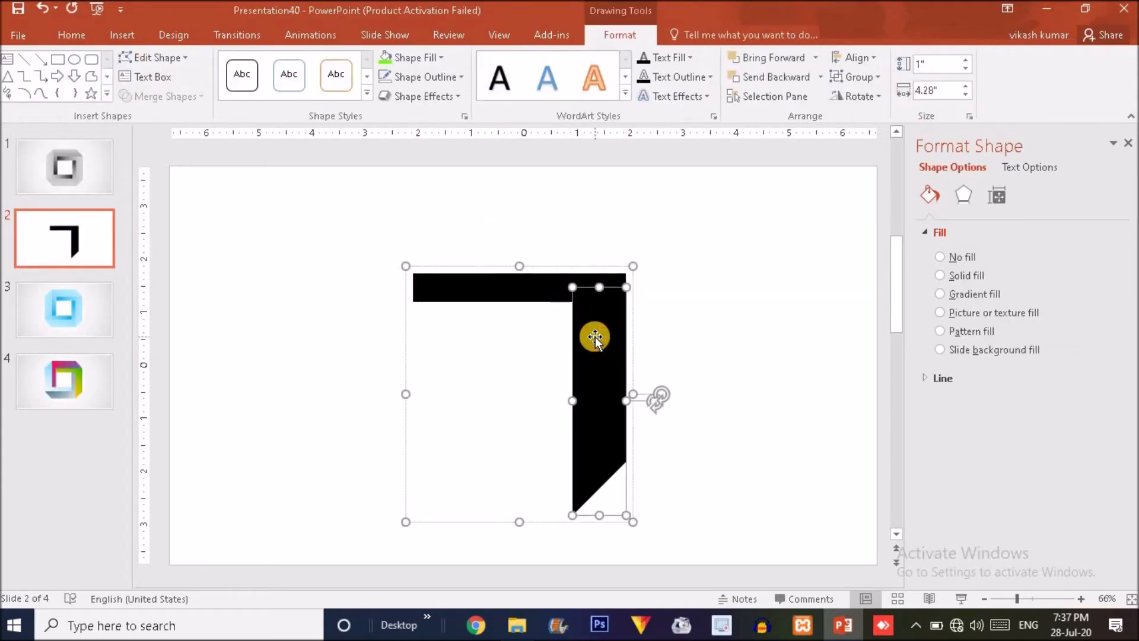
{"action": "left_click", "coordinate": [512, 288], "text": "shift"}
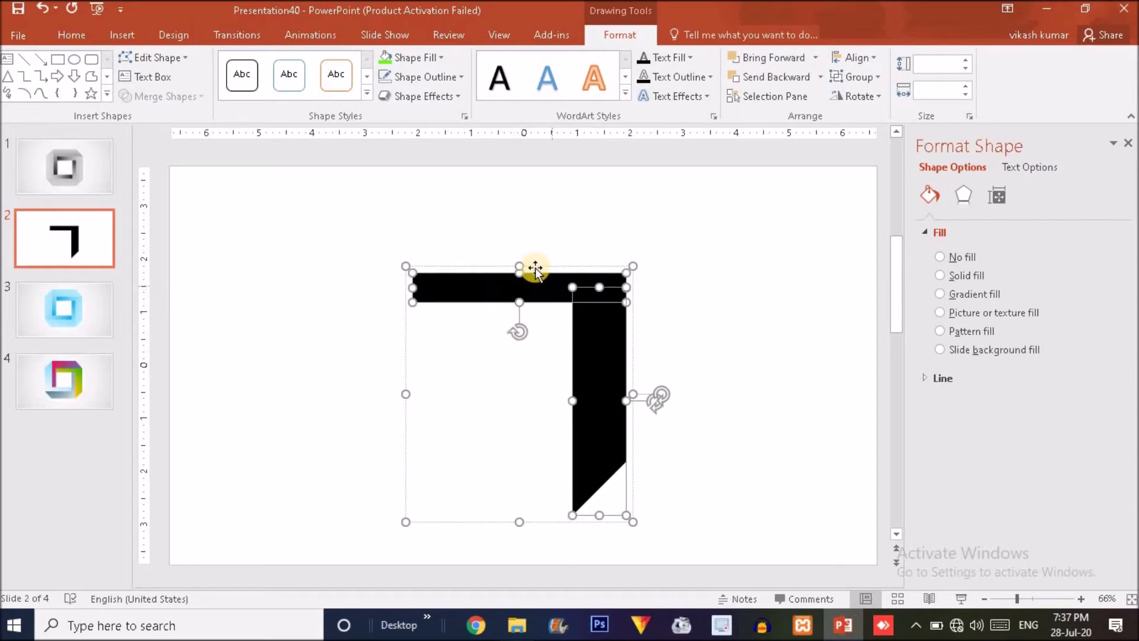
{"action": "left_click", "coordinate": [234, 73]}
{"action": "right_click", "coordinate": [600, 327]}
{"action": "mouse_move", "coordinate": [665, 425]}
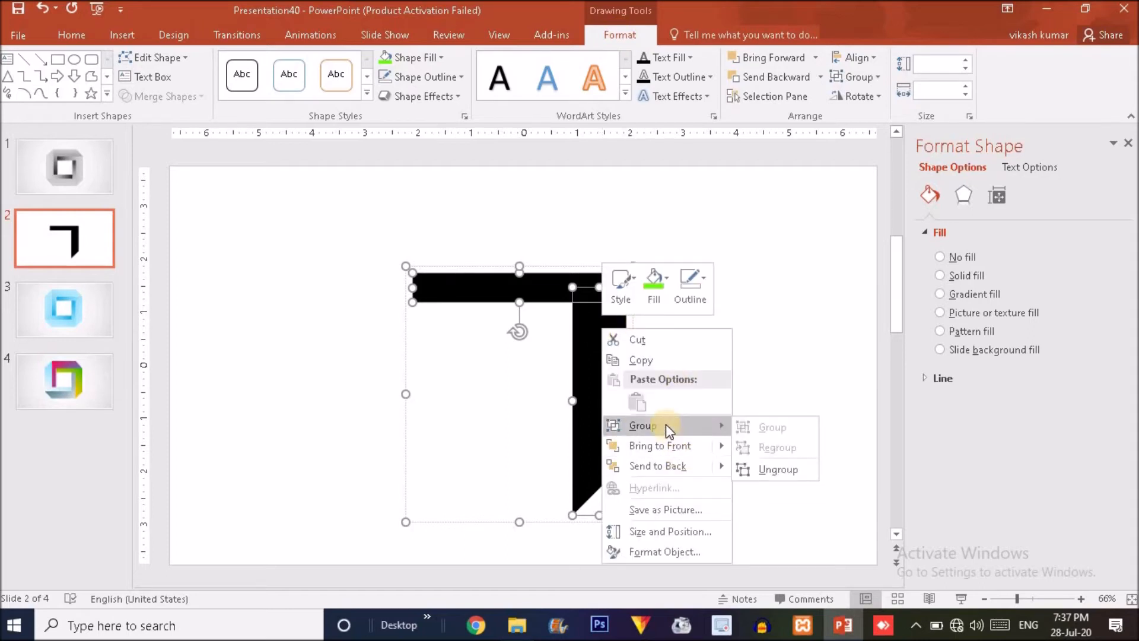
{"action": "left_click", "coordinate": [774, 468]}
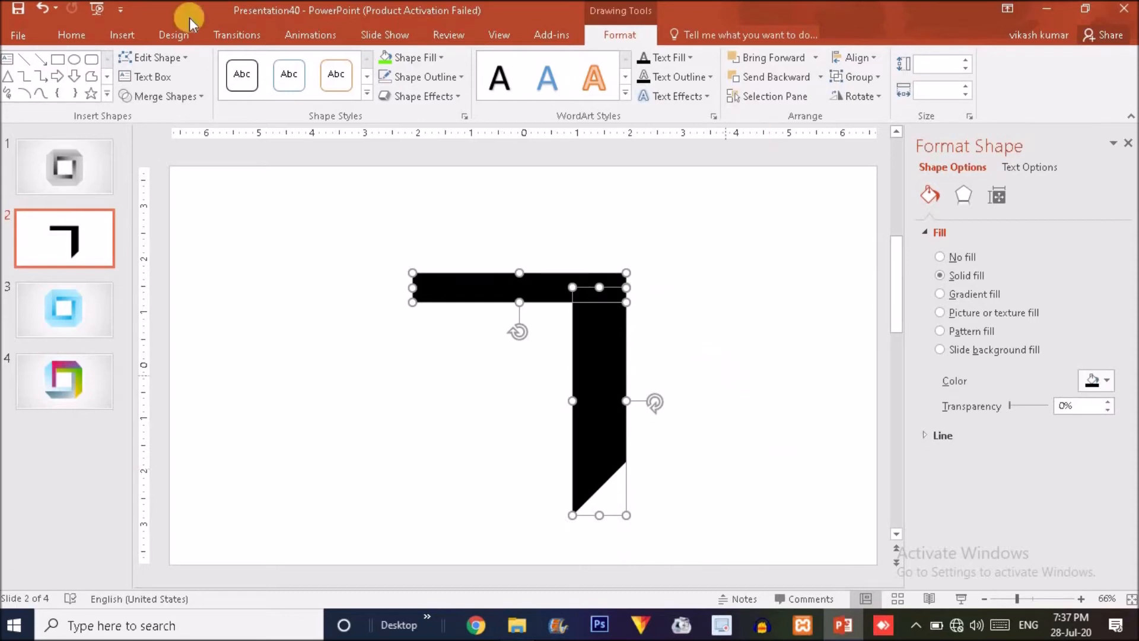
Merge the two black bars into one shape with Union and move it slightly up and to the right.
{"action": "left_click", "coordinate": [189, 97]}
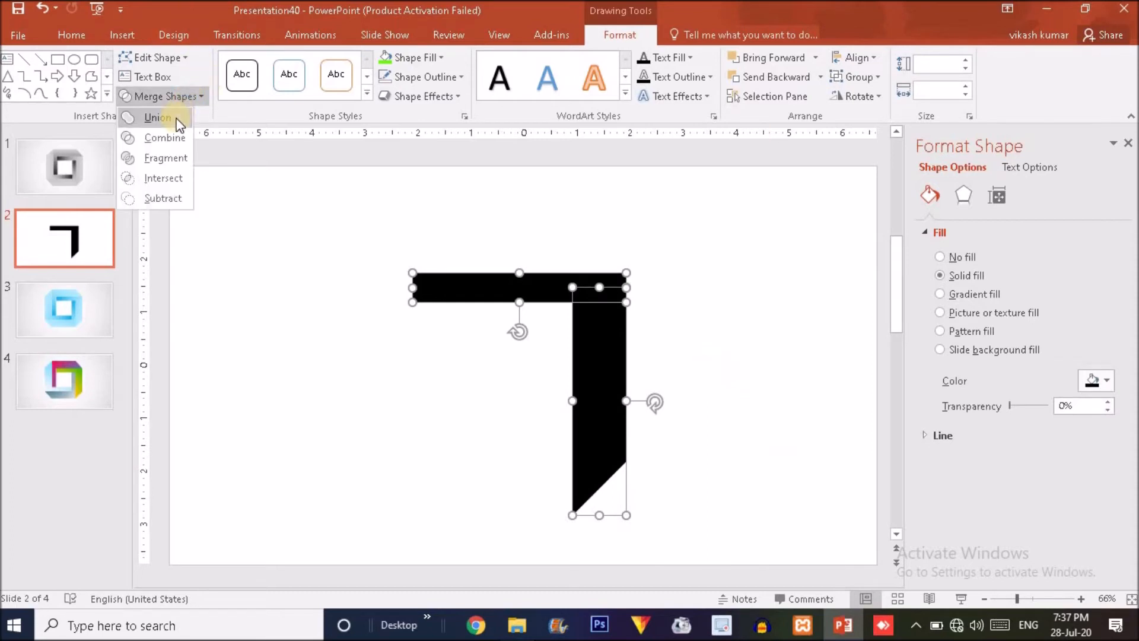
{"action": "left_click", "coordinate": [176, 116]}
{"action": "mouse_move", "coordinate": [579, 358]}
{"action": "left_mouse_down"}
{"action": "mouse_move", "coordinate": [681, 310]}
{"action": "mouse_move", "coordinate": [606, 394]}
{"action": "mouse_move", "coordinate": [605, 355]}
{"action": "mouse_move", "coordinate": [591, 341]}
{"action": "left_mouse_up"}
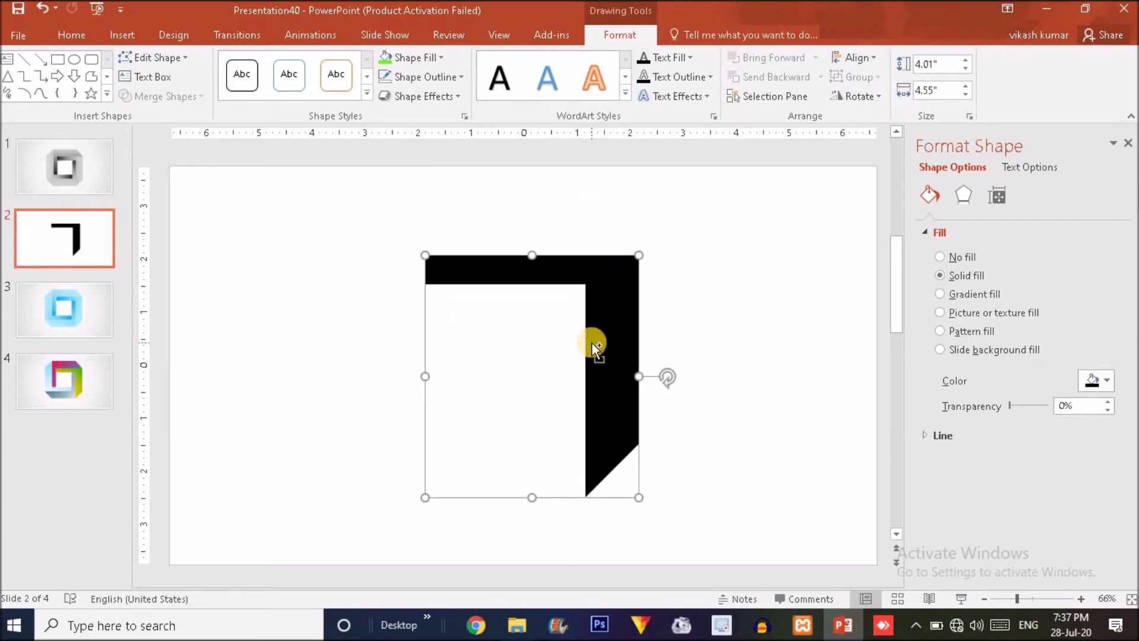
Duplicate the black L-shape, place the copy to its lower left, and rotate it 90° to the left.
{"action": "key", "text": "ctrl+d"}
{"action": "left_click_drag", "start_coordinate": [621, 364], "coordinate": [522, 406]}
{"action": "left_click", "coordinate": [855, 95]}
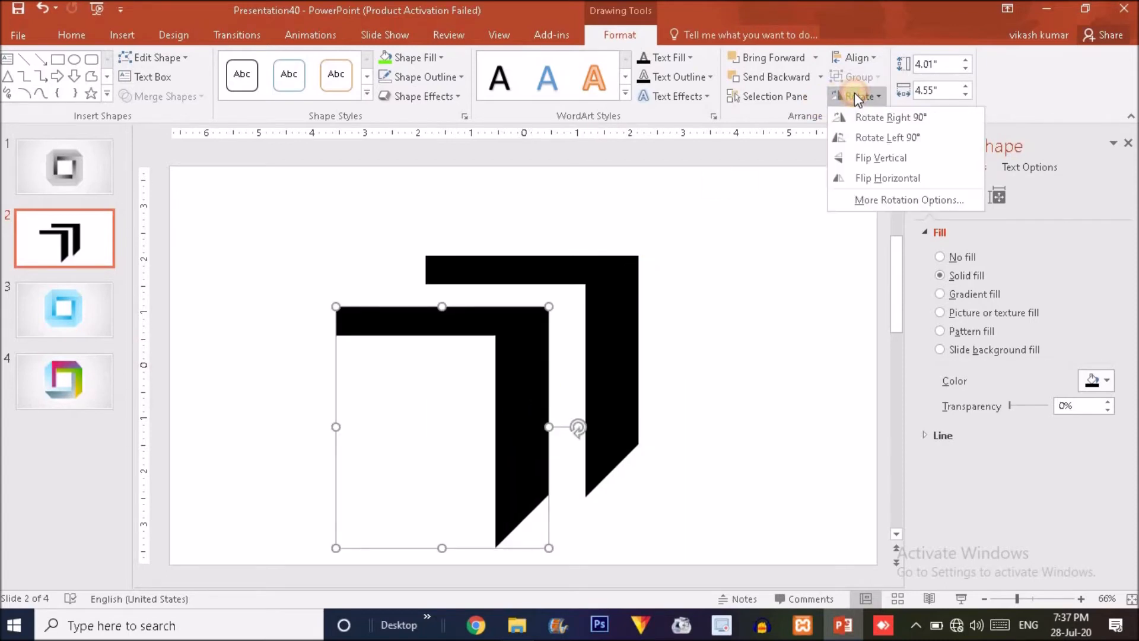
{"action": "left_click", "coordinate": [882, 133]}
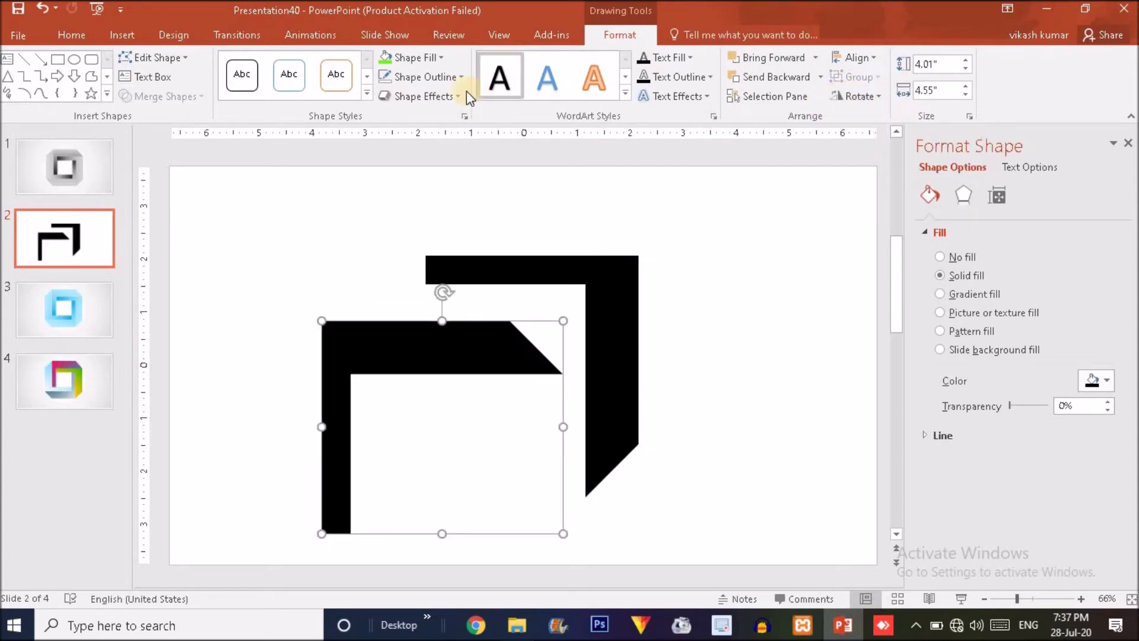
Fill the rotated copy bright green and fit it around the black shape's upper edge and left end.
{"action": "left_click", "coordinate": [386, 56]}
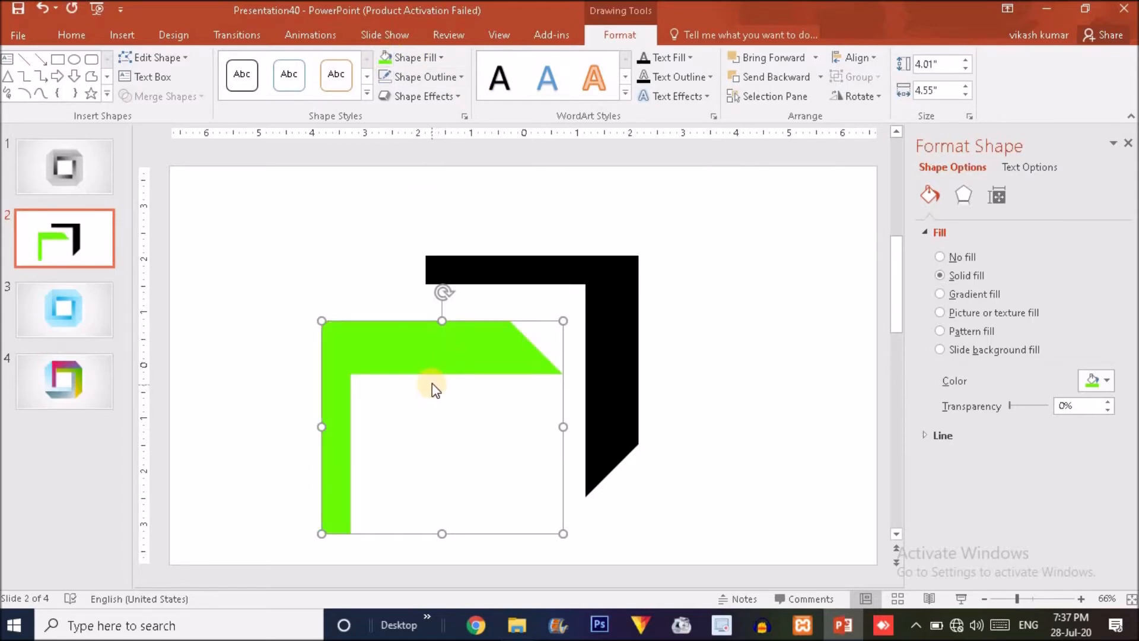
{"action": "left_click_drag", "start_coordinate": [426, 358], "coordinate": [500, 240]}
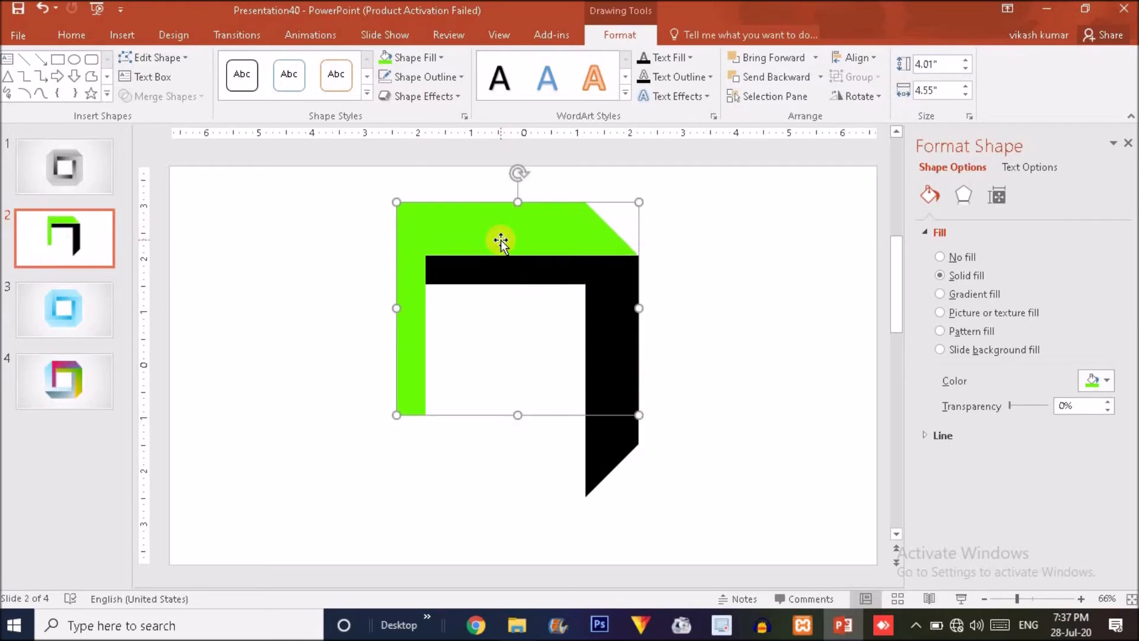
{"action": "left_click", "coordinate": [695, 444]}
Duplicate the black L-shape, rotate the copy 90° to the right, and move it out to the lower right.
{"action": "left_click", "coordinate": [613, 438]}
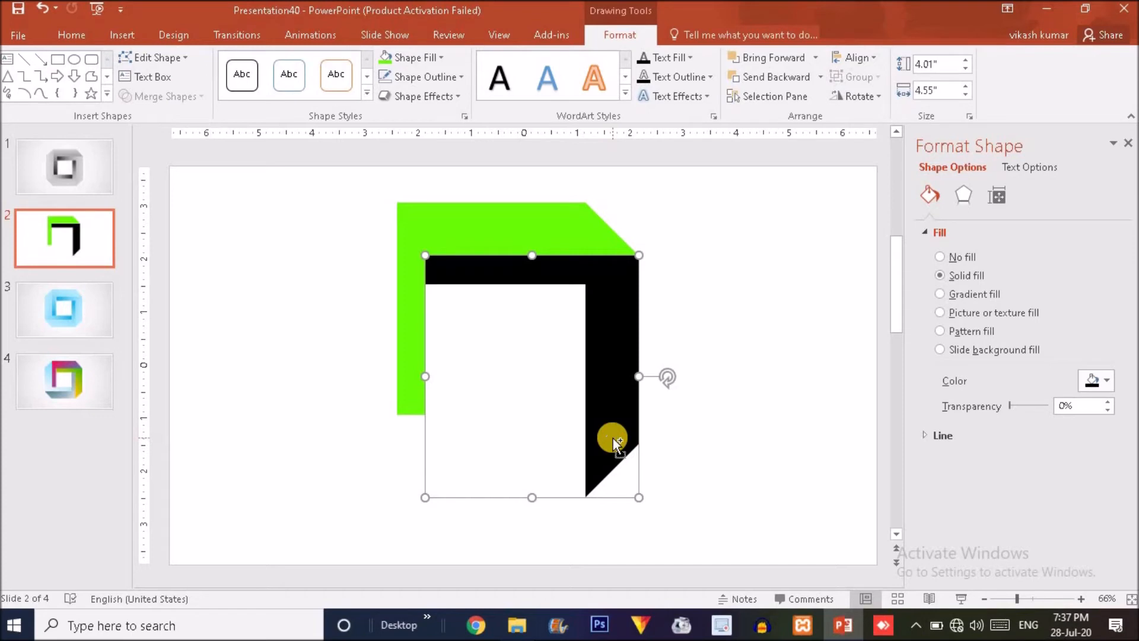
{"action": "key", "text": "ctrl+d"}
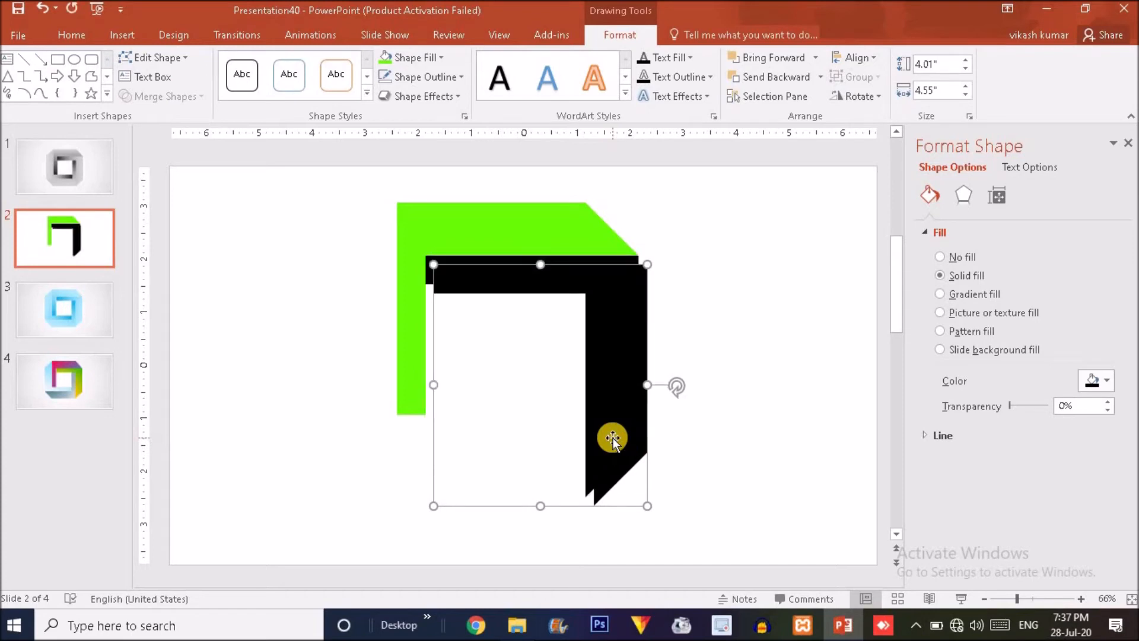
{"action": "left_click", "coordinate": [866, 98]}
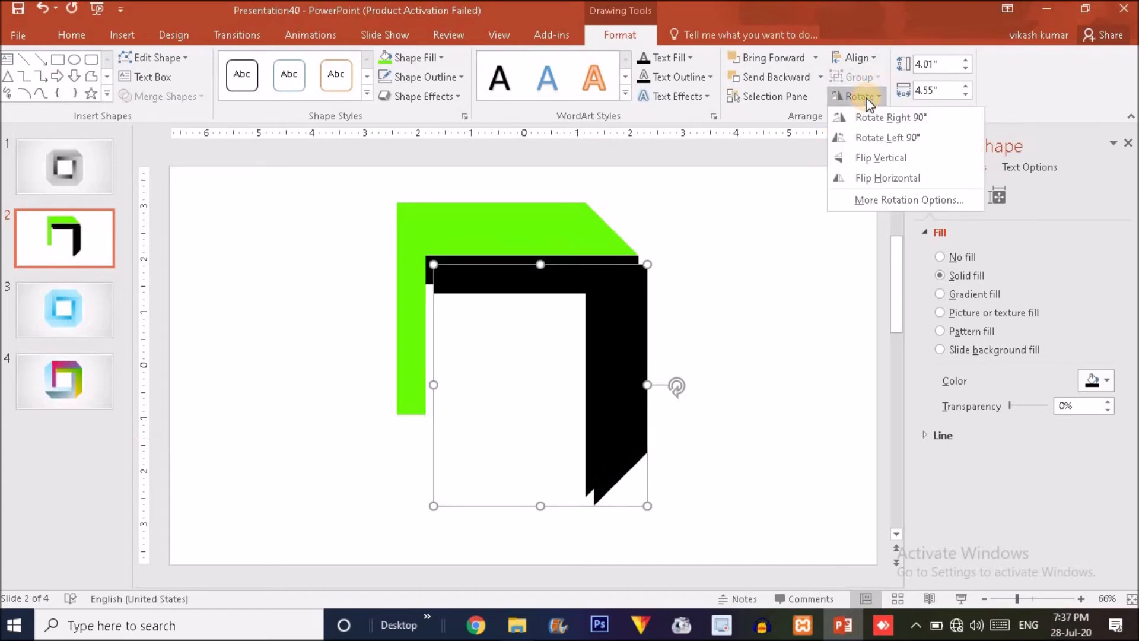
{"action": "left_click", "coordinate": [895, 120]}
{"action": "left_click_drag", "start_coordinate": [628, 432], "coordinate": [596, 443]}
{"action": "key", "text": "ctrl+z"}
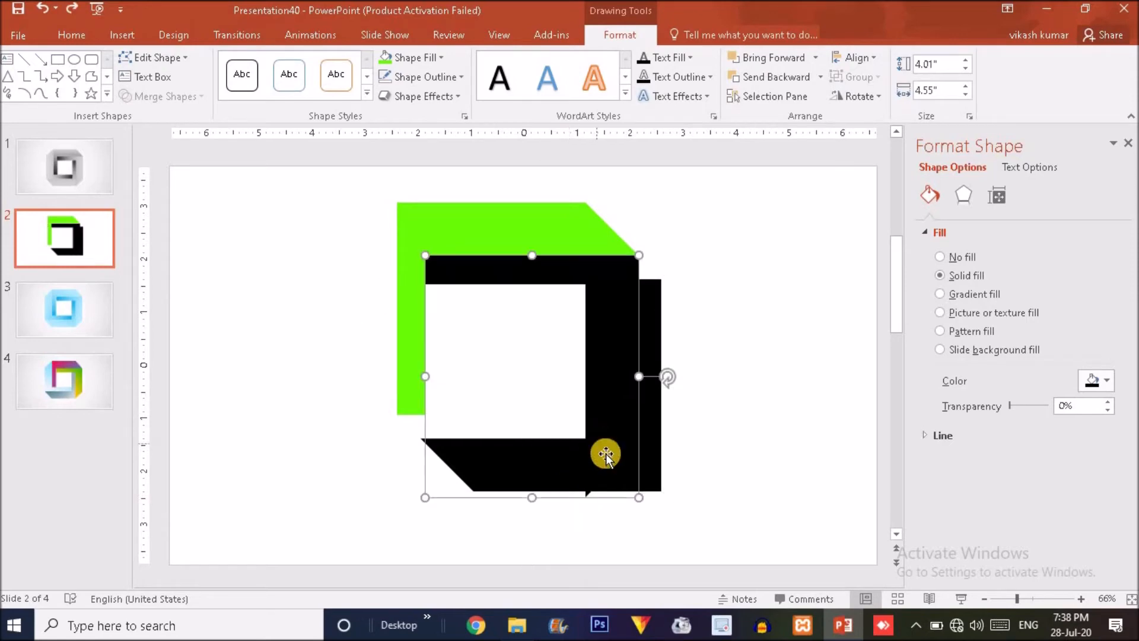
{"action": "left_click_drag", "start_coordinate": [476, 486], "coordinate": [507, 511]}
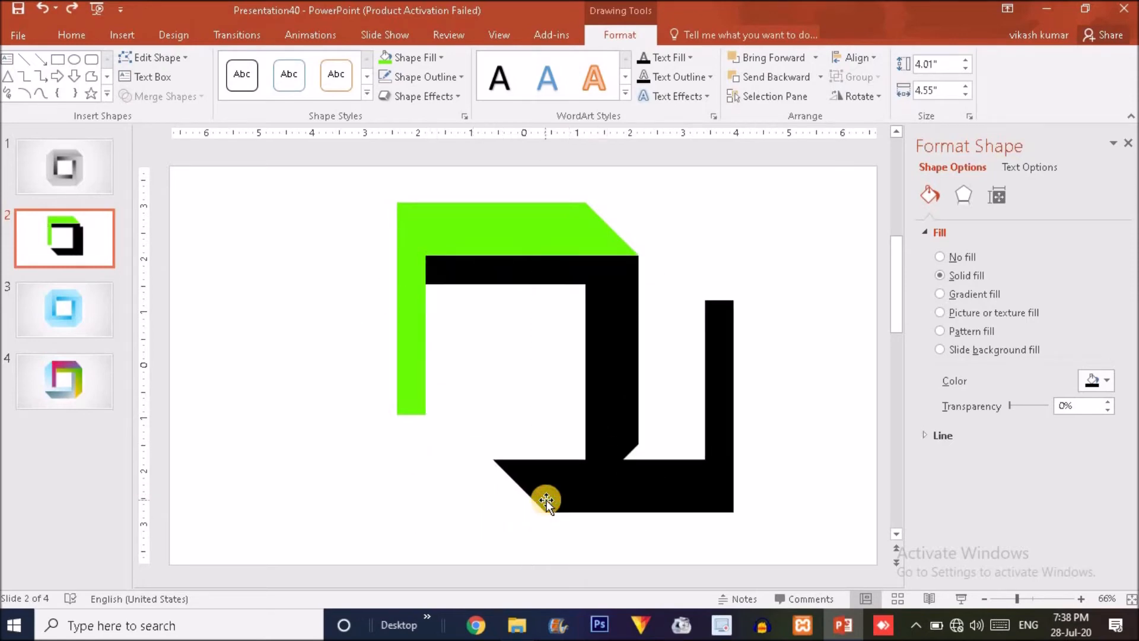
Fill the rotated copy blue and fit it against the inner side and angled tip of the black shape.
{"action": "left_click", "coordinate": [429, 61]}
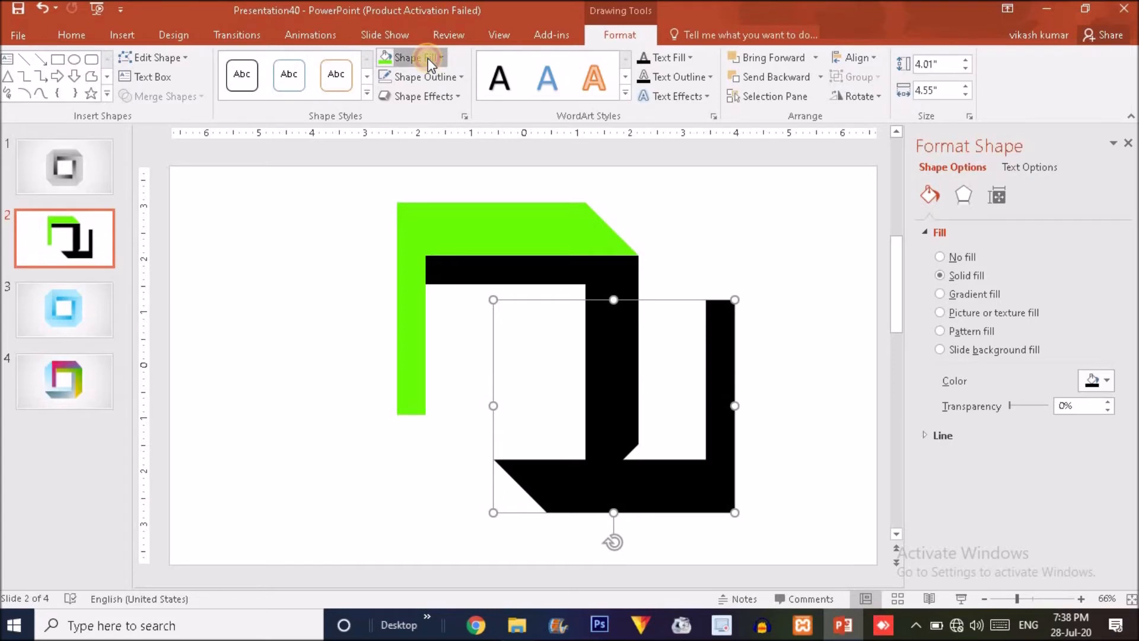
{"action": "left_click", "coordinate": [413, 221]}
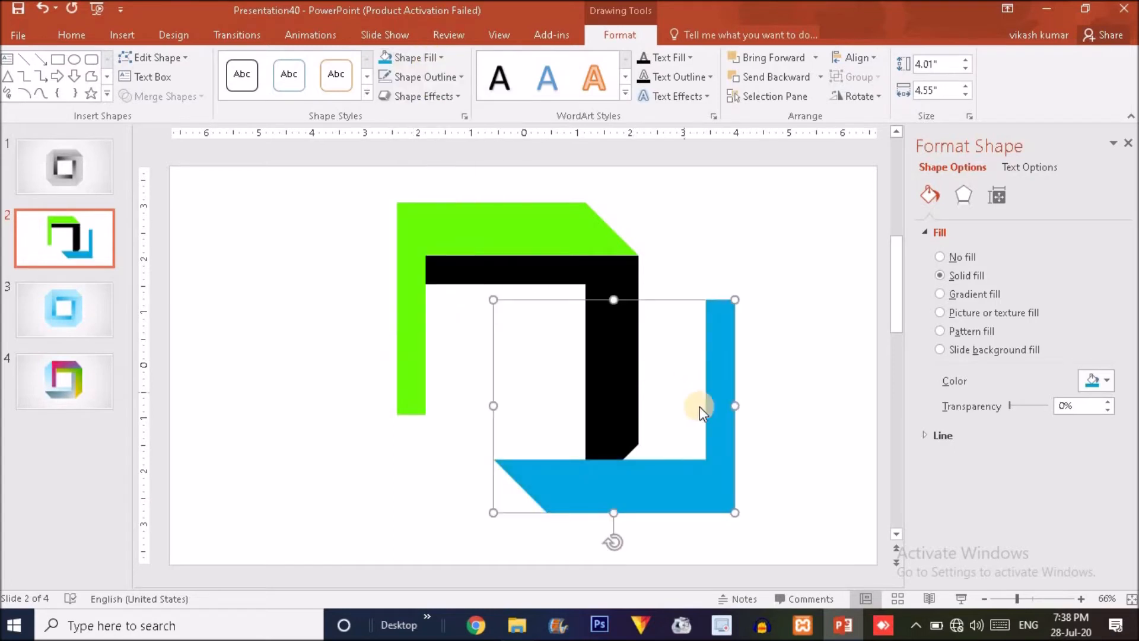
{"action": "left_click_drag", "start_coordinate": [720, 414], "coordinate": [571, 404]}
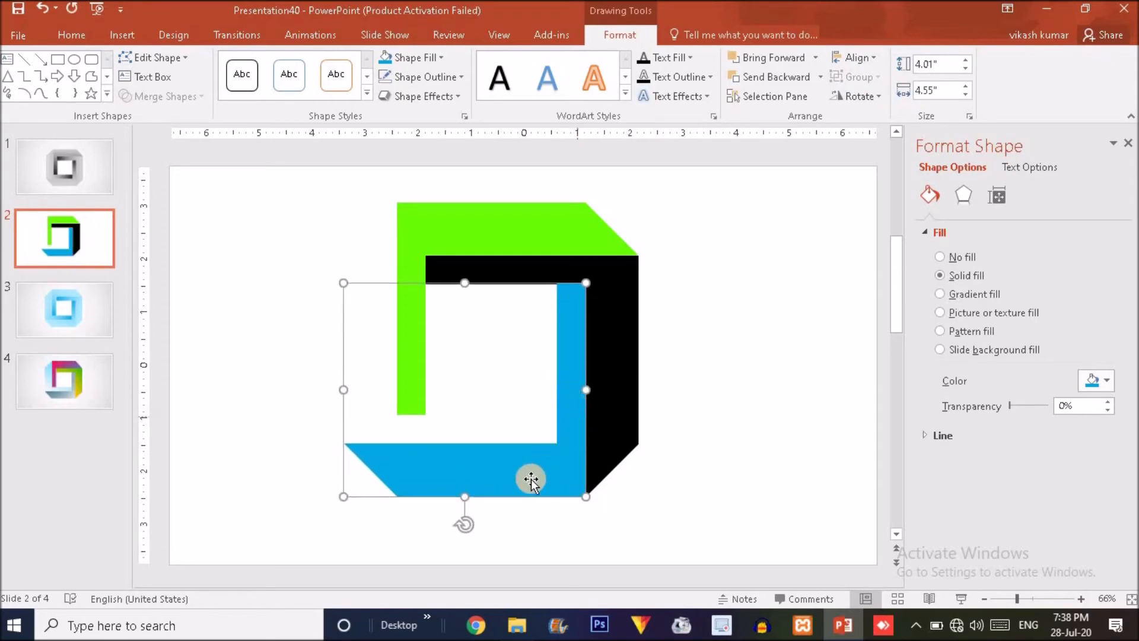
Duplicate the blue L-shape and move the copy up and to the right, across the black shape.
{"action": "left_click_drag", "start_coordinate": [526, 483], "coordinate": [536, 493]}
{"action": "left_click", "coordinate": [777, 244]}
{"action": "left_click", "coordinate": [583, 401]}
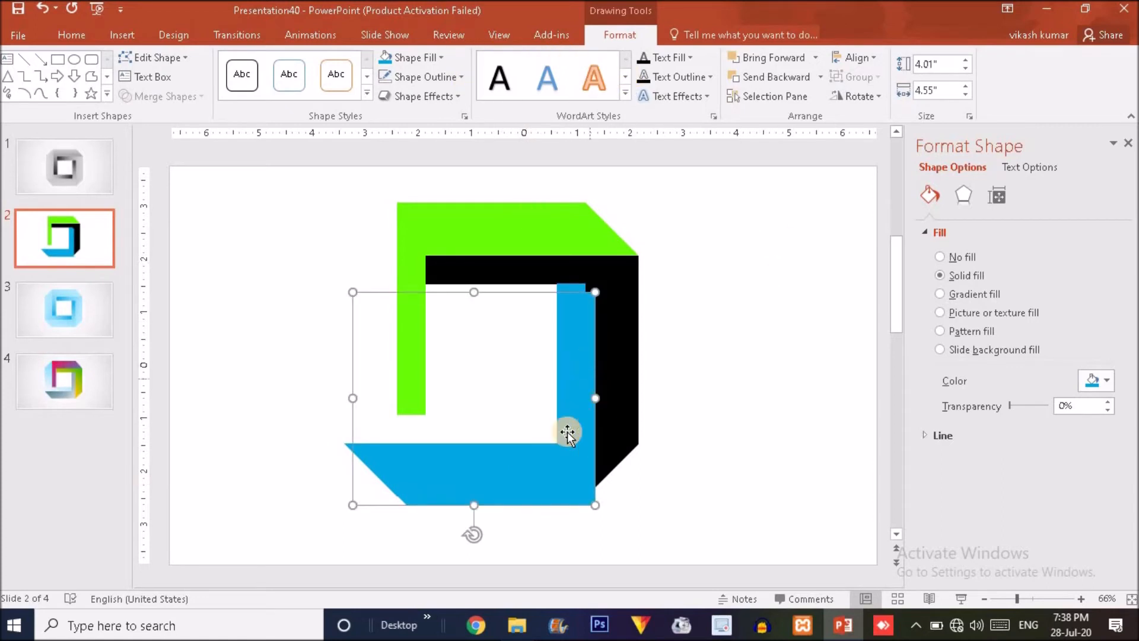
{"action": "left_click_drag", "start_coordinate": [560, 450], "coordinate": [727, 358]}
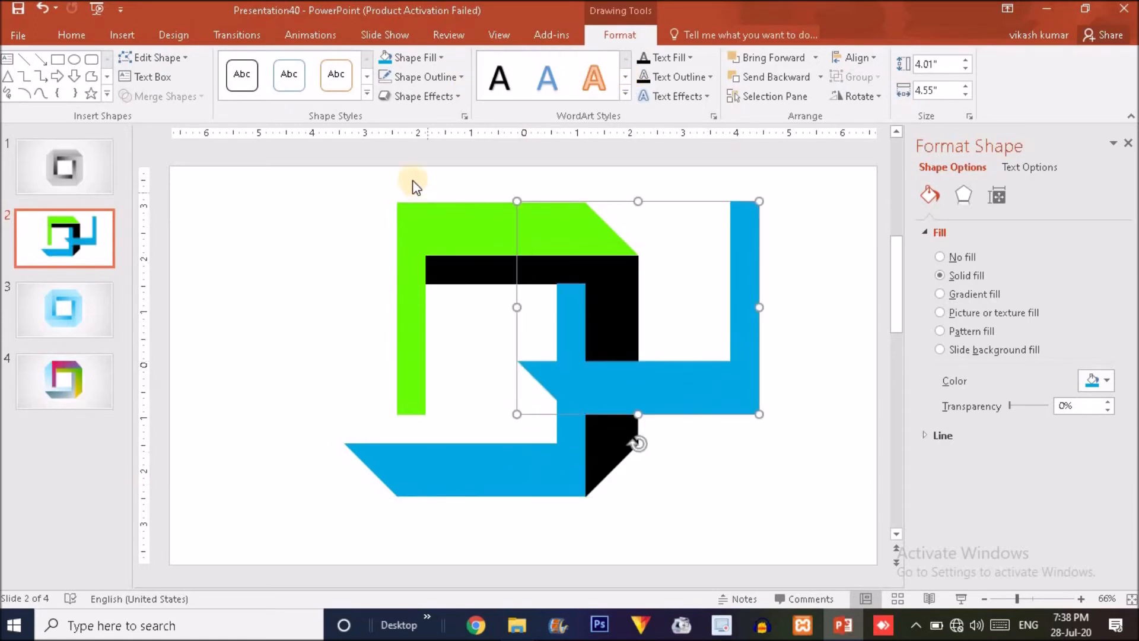
Fill the second blue L-shape with the standard golden orange.
{"action": "left_click", "coordinate": [408, 58]}
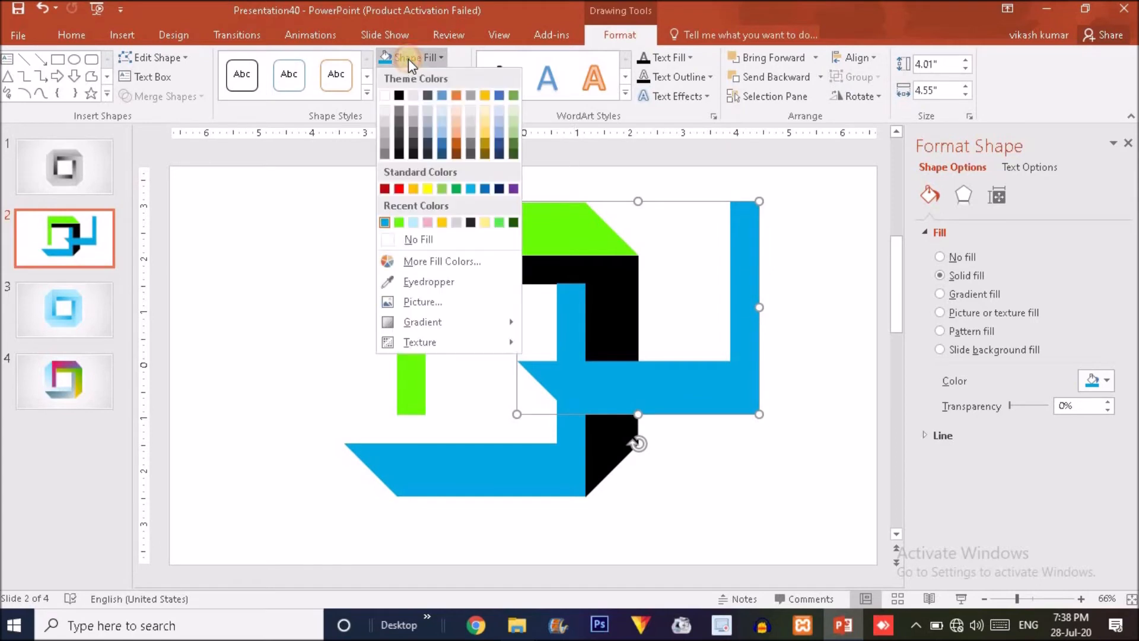
{"action": "left_click", "coordinate": [456, 97]}
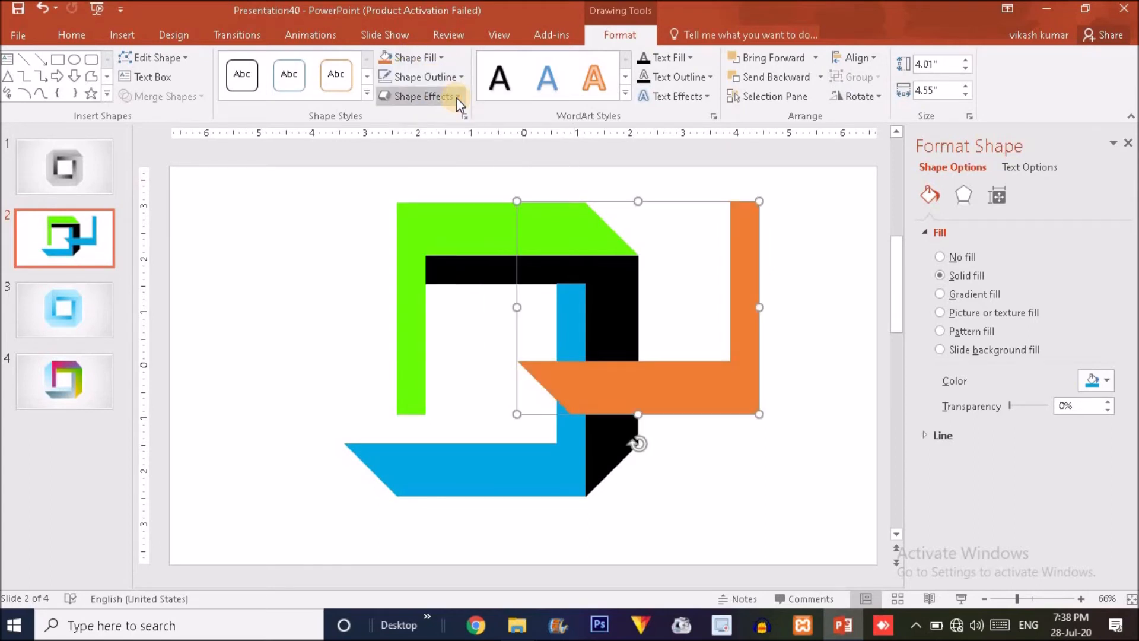
{"action": "left_click", "coordinate": [408, 58]}
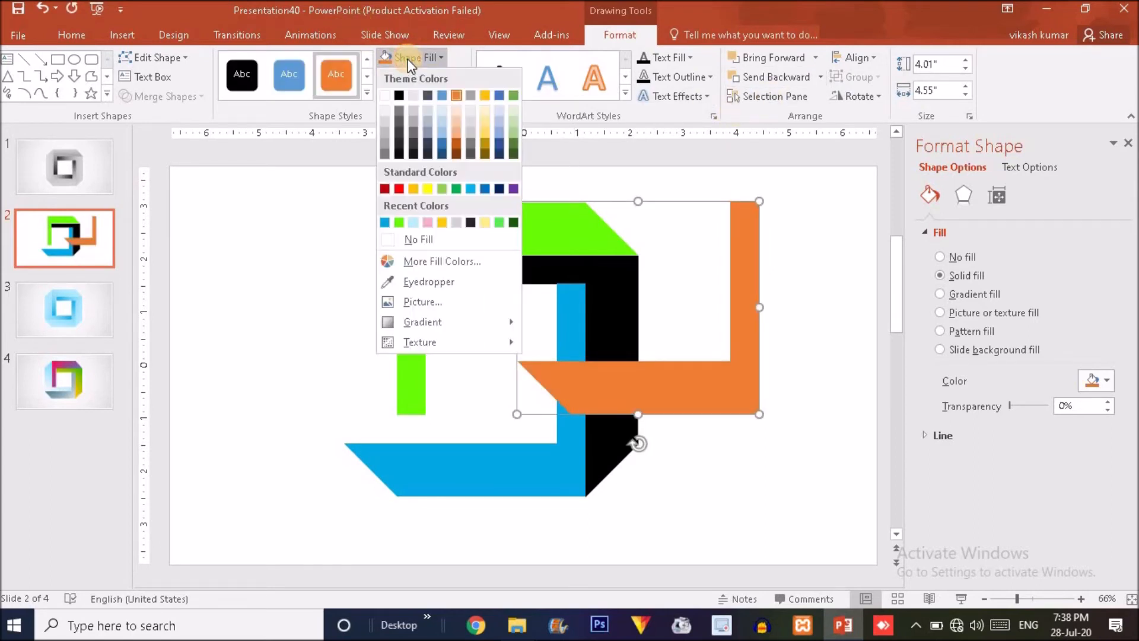
{"action": "left_click", "coordinate": [413, 188]}
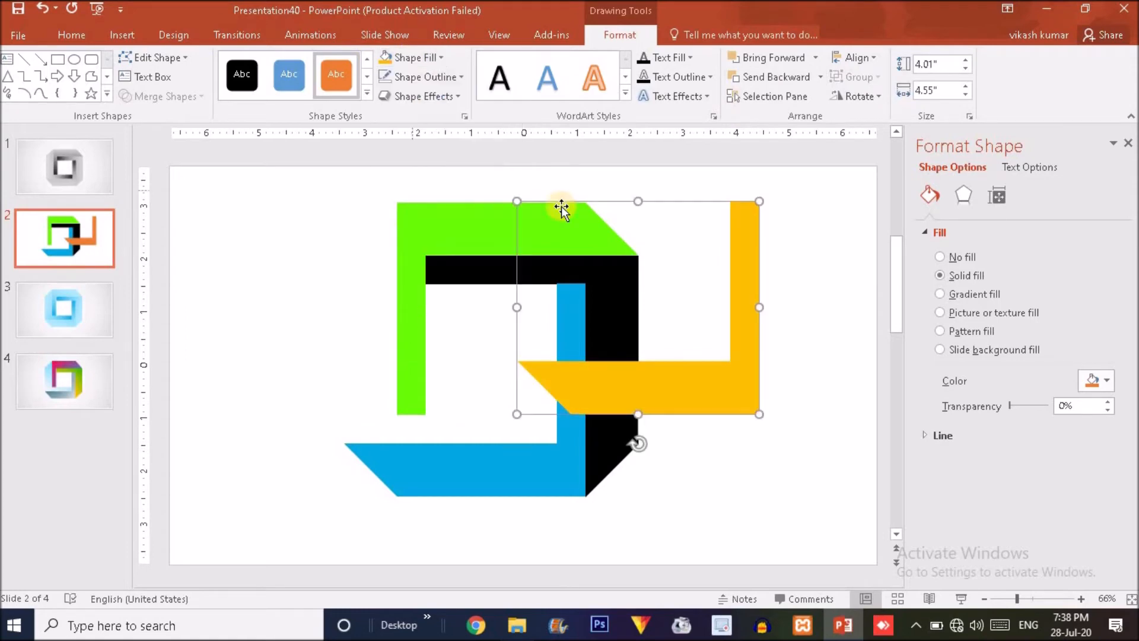
Rotate the orange L-shape 90° to the right and fit it against the green and blue shapes, closing the square.
{"action": "left_click", "coordinate": [866, 94]}
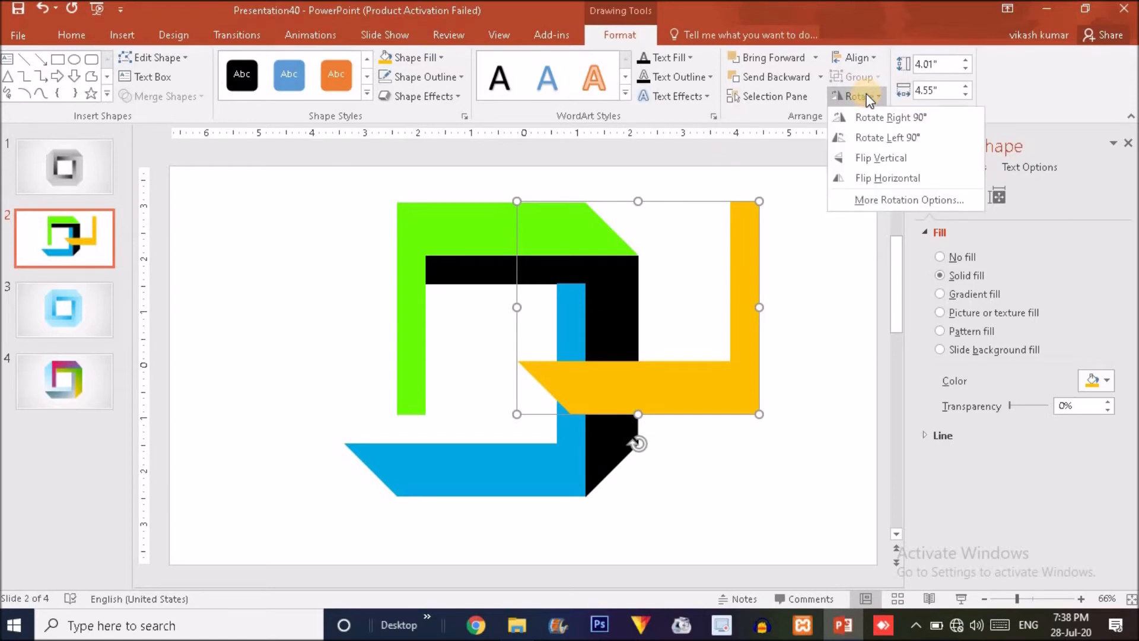
{"action": "left_click", "coordinate": [896, 117]}
{"action": "left_click_drag", "start_coordinate": [553, 336], "coordinate": [366, 344]}
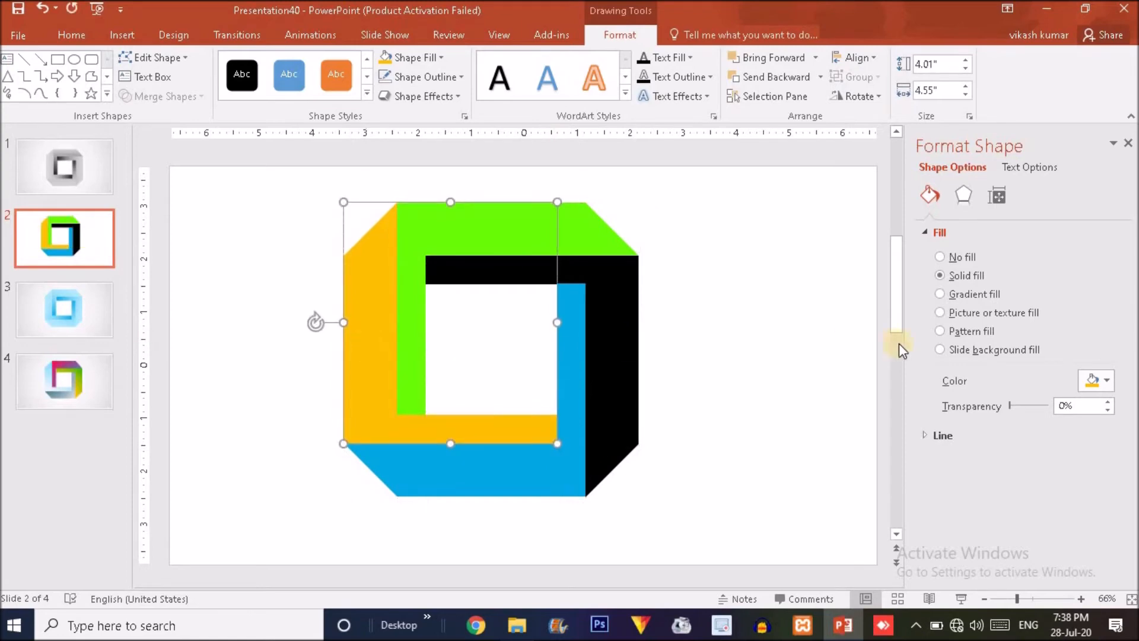
{"action": "left_click", "coordinate": [821, 360]}
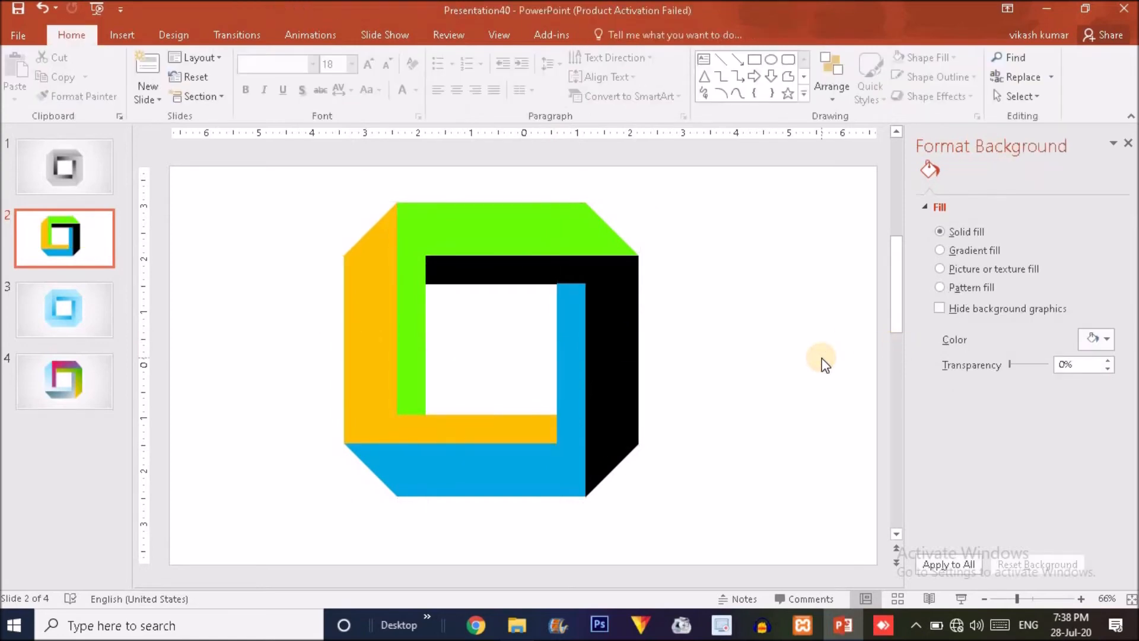
Compare the grey gradient sample on slide 1 with the coloured square on slide 2.
{"action": "left_click", "coordinate": [87, 173]}
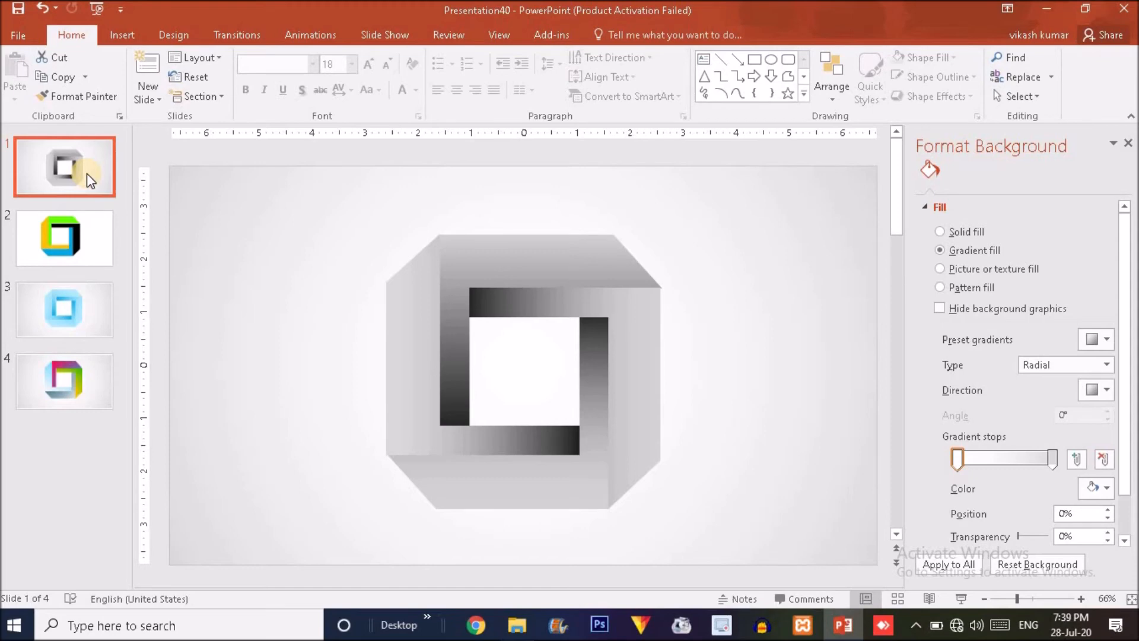
{"action": "left_click", "coordinate": [82, 230]}
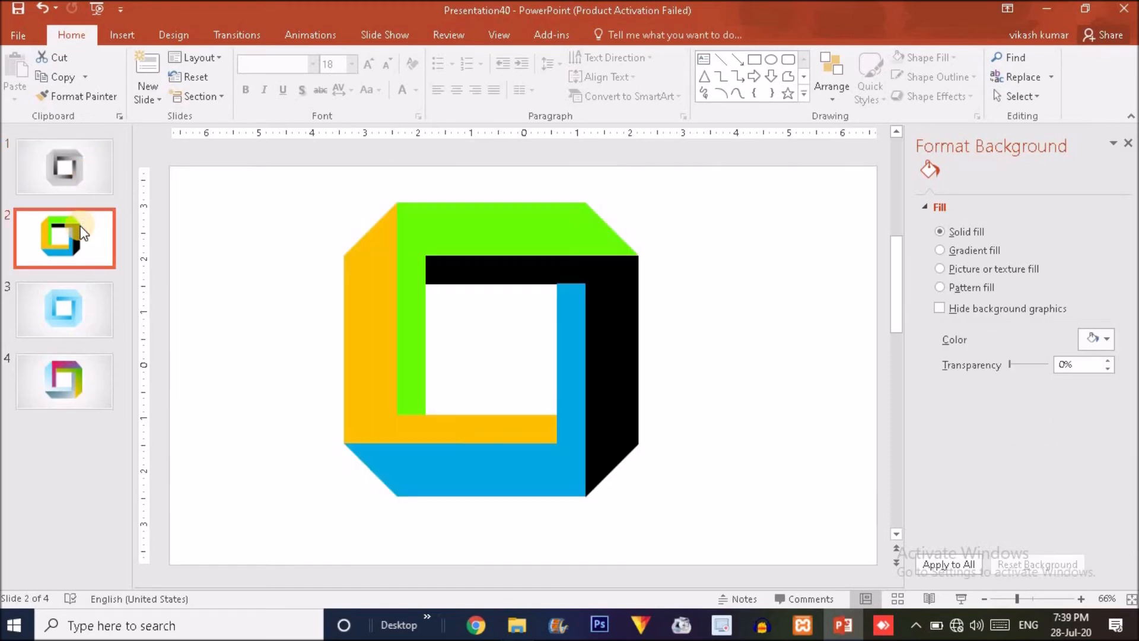
{"action": "left_click", "coordinate": [80, 180]}
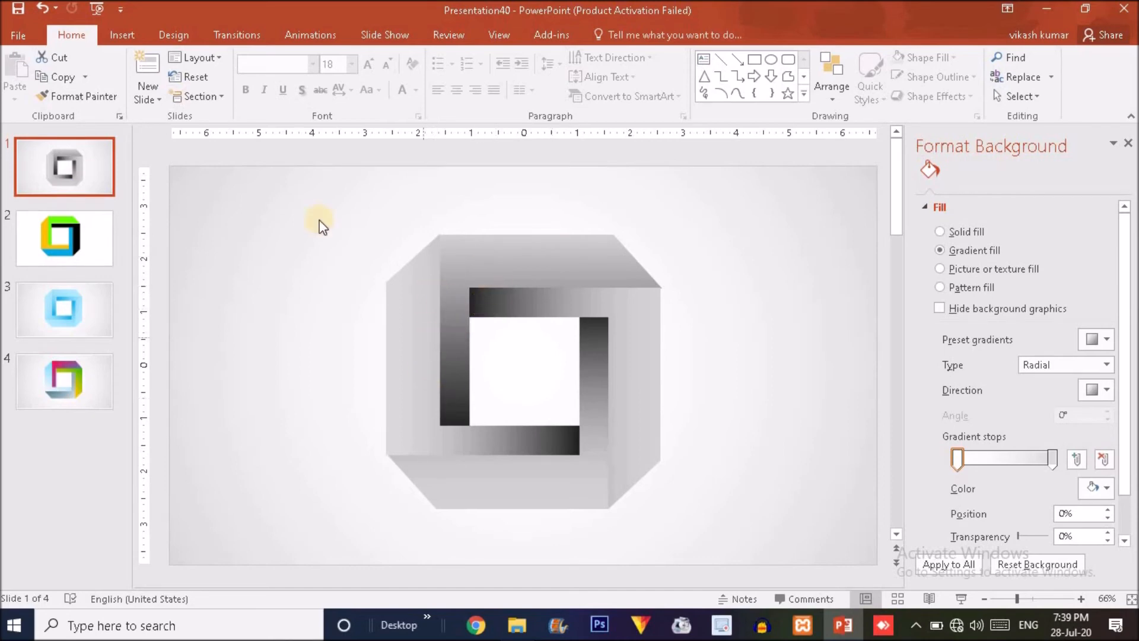
{"action": "left_click", "coordinate": [84, 177]}
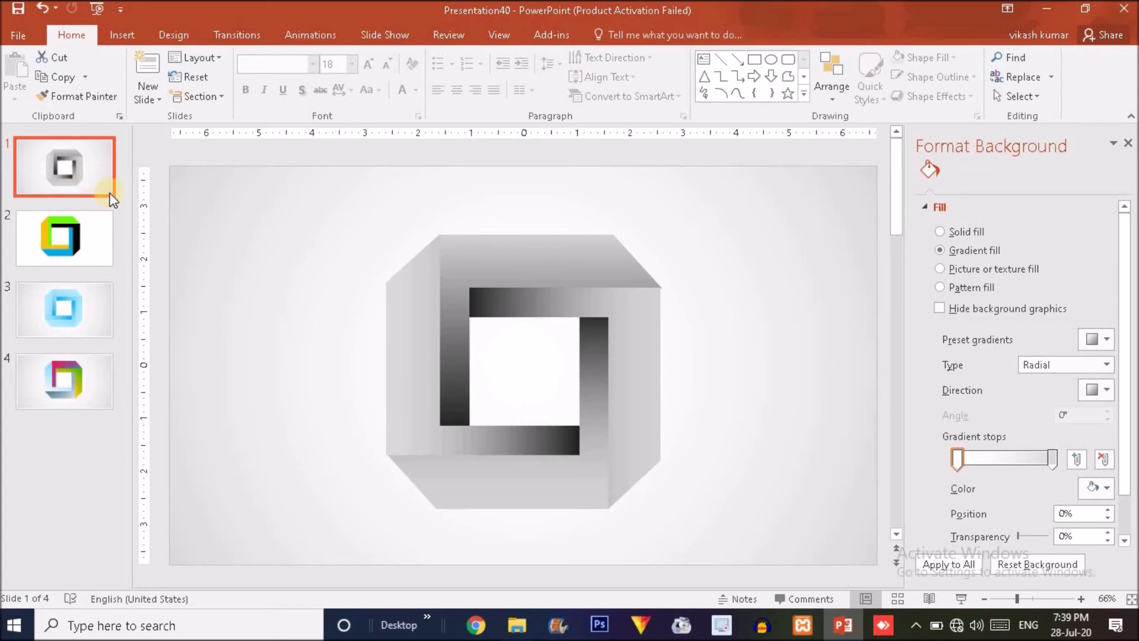
{"action": "left_click", "coordinate": [87, 232]}
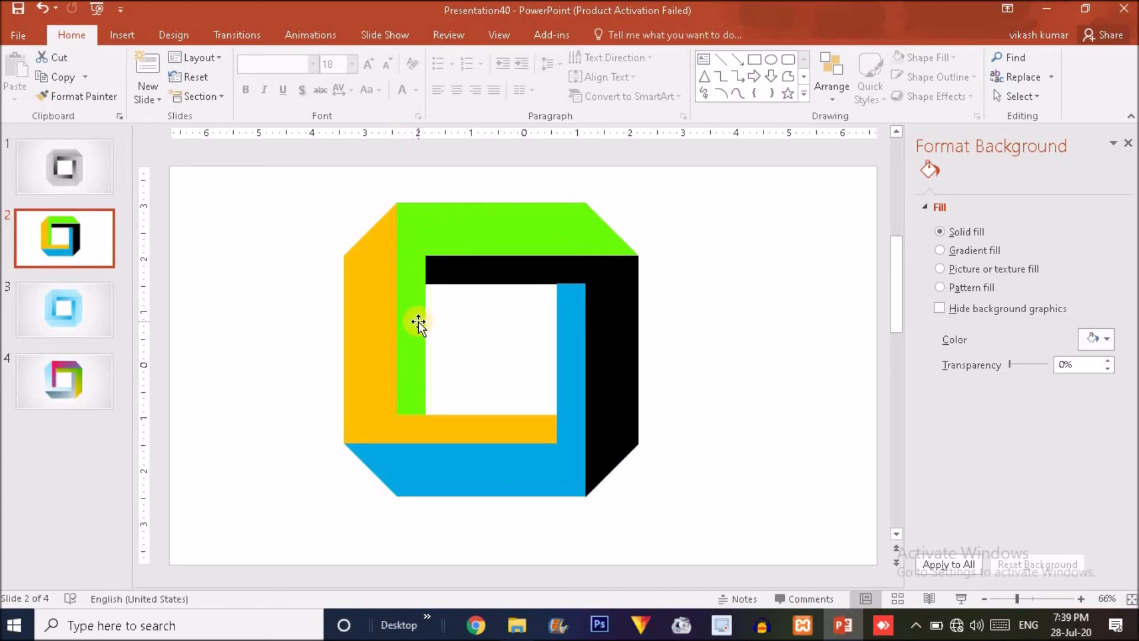
Change the green L-shape's fill to a gradient fill of the Linear type.
{"action": "double_click", "coordinate": [414, 290]}
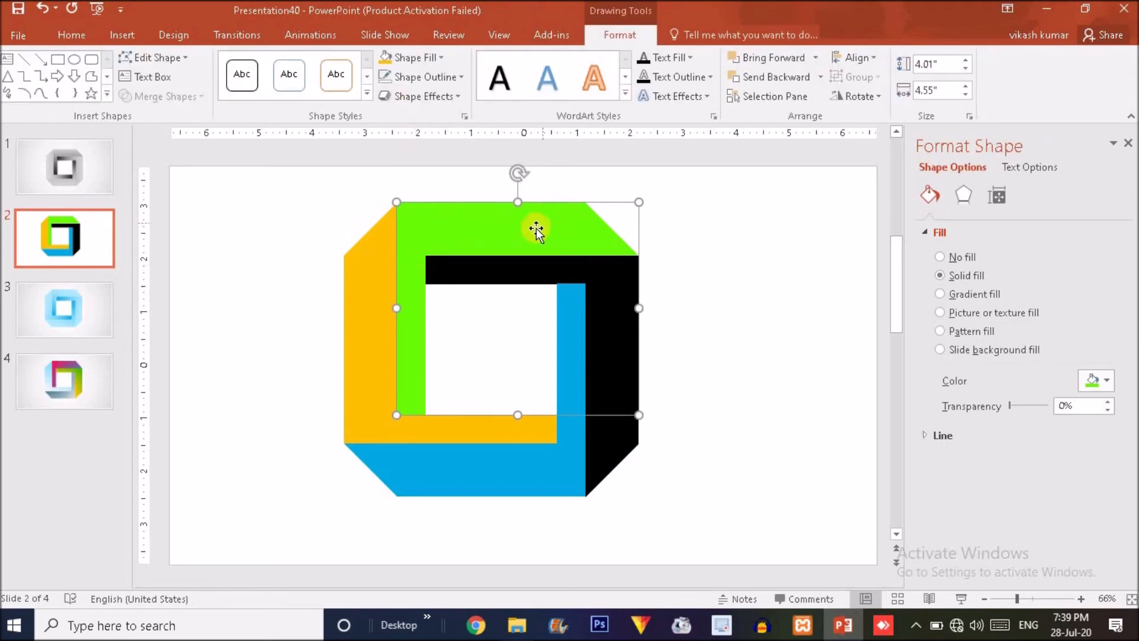
{"action": "left_click", "coordinate": [939, 295]}
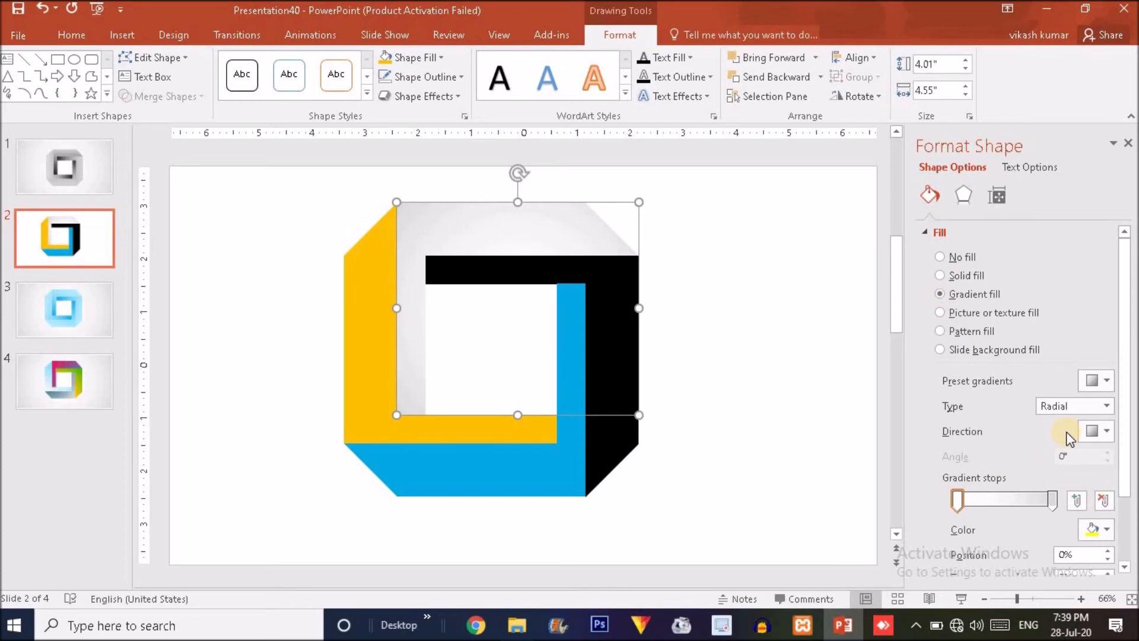
{"action": "left_click", "coordinate": [1104, 405]}
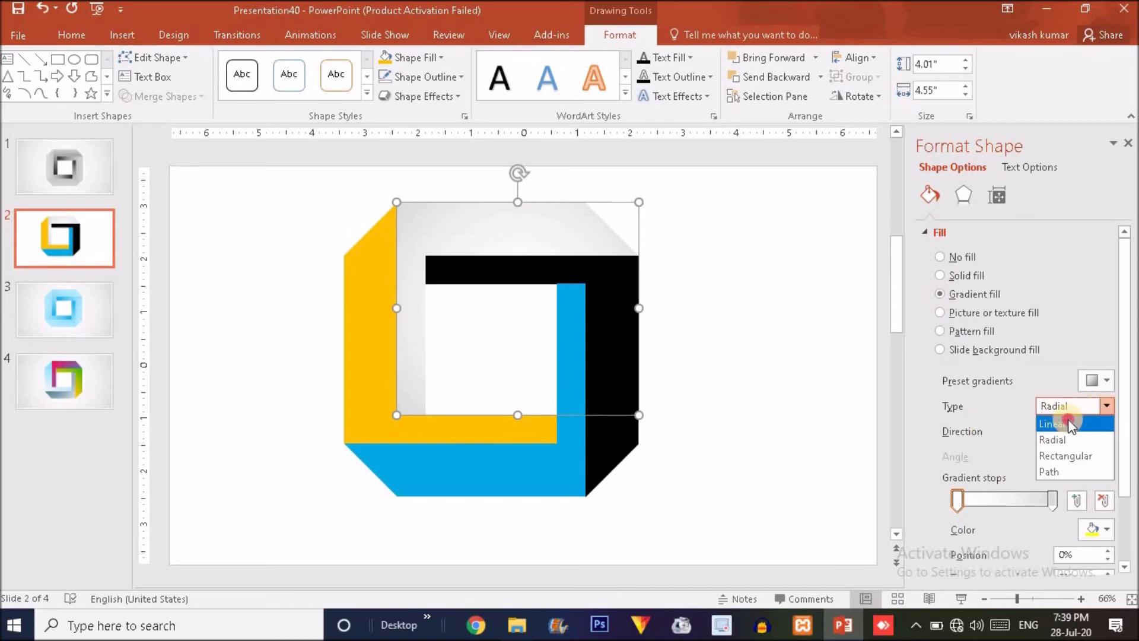
{"action": "left_click", "coordinate": [1068, 418]}
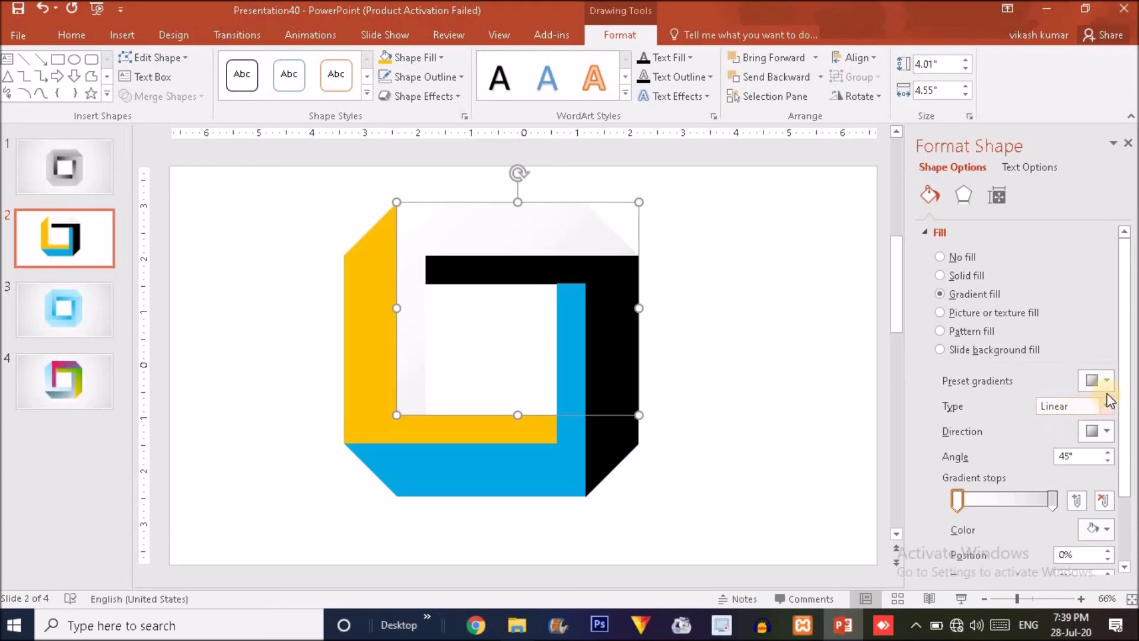
Color the upper L-shape's gradient stop at 100% near-black and the stop at 0% very light grey.
{"action": "left_click", "coordinate": [1055, 498]}
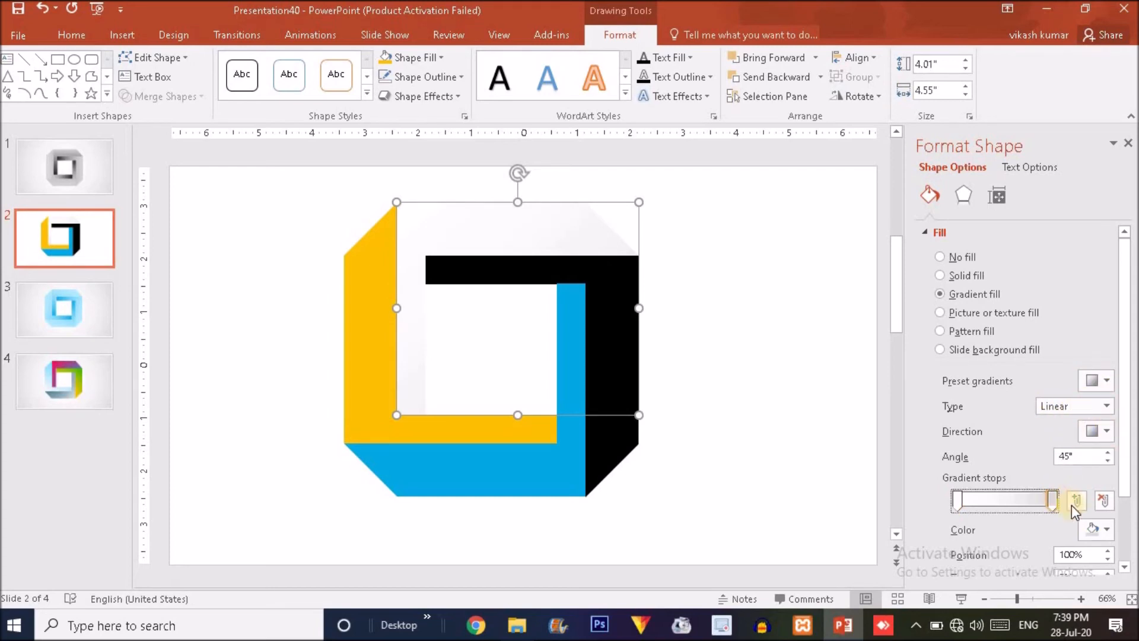
{"action": "left_click", "coordinate": [1101, 531]}
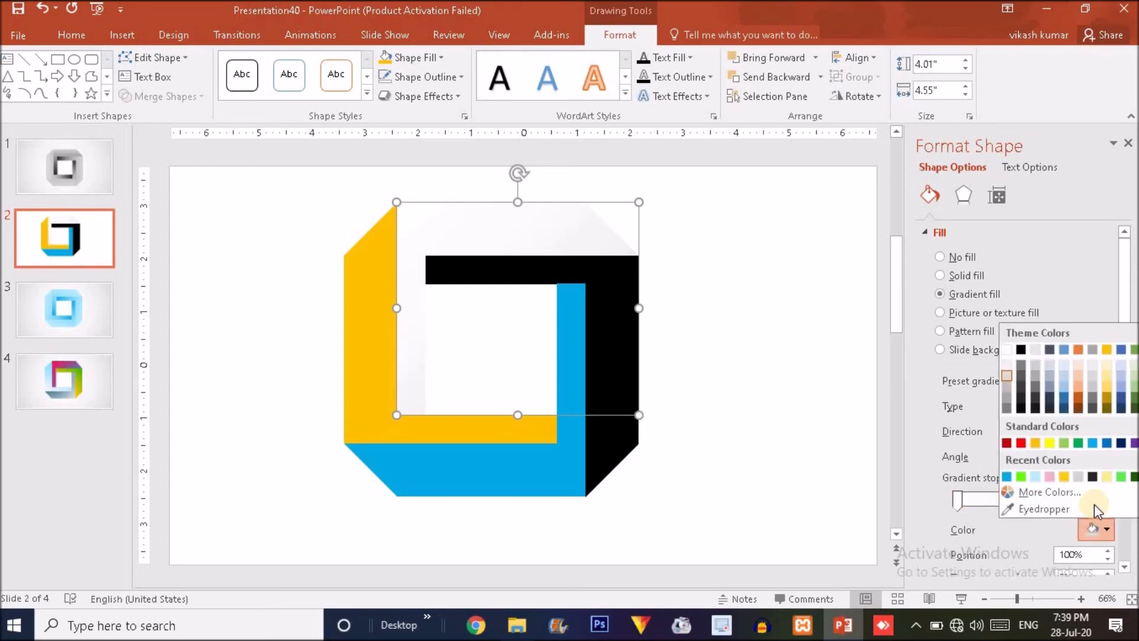
{"action": "left_click", "coordinate": [1022, 404]}
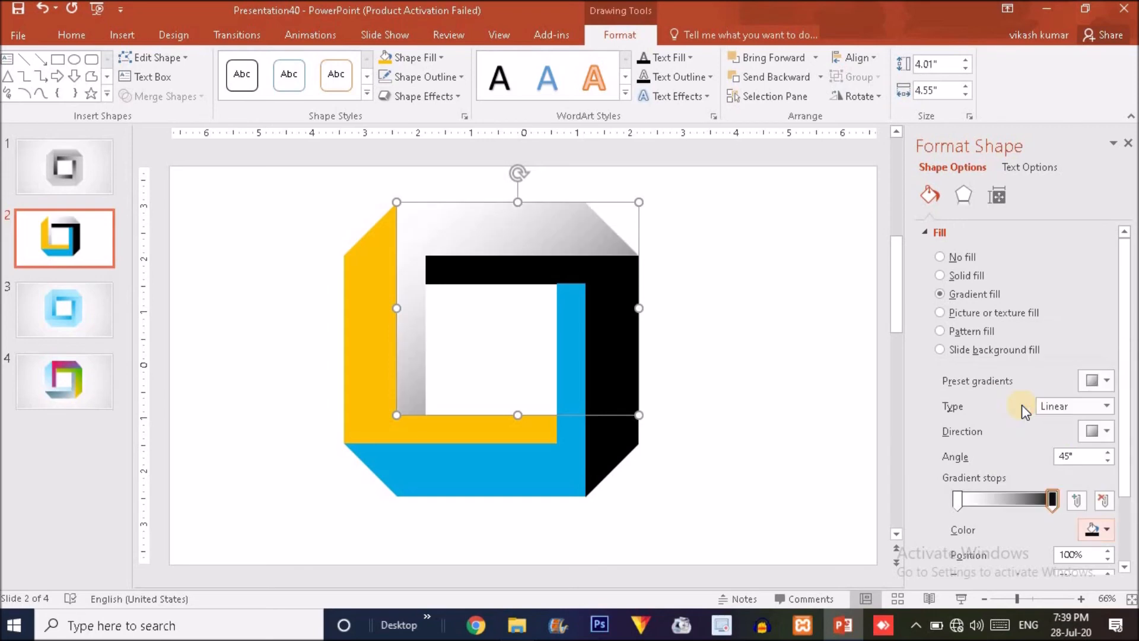
{"action": "left_click", "coordinate": [955, 501]}
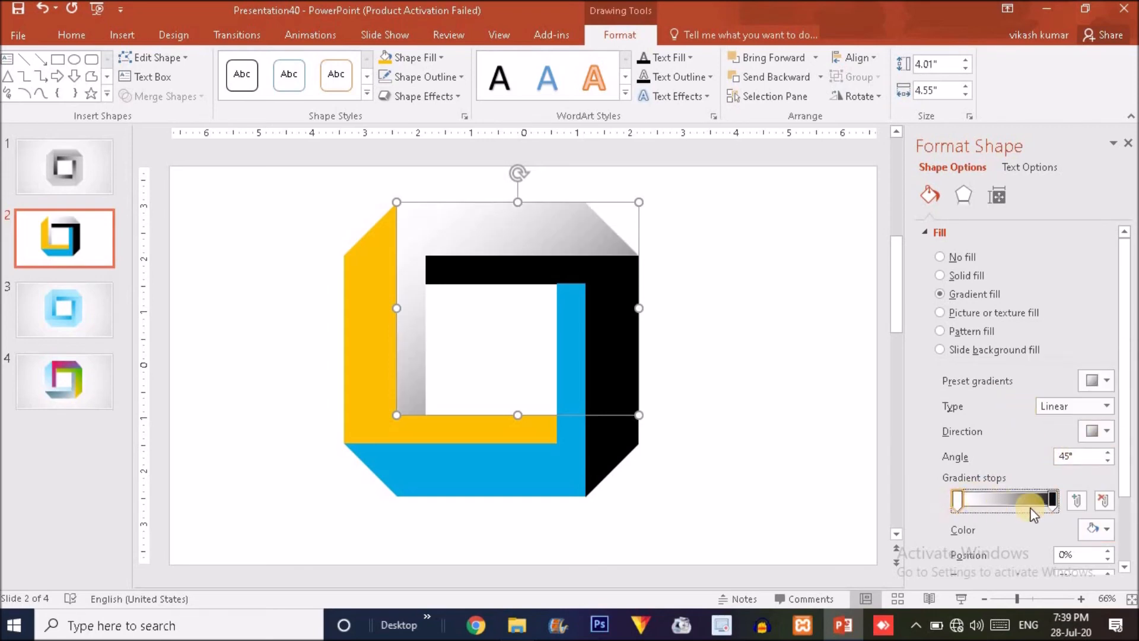
{"action": "left_click", "coordinate": [1098, 526]}
{"action": "left_click", "coordinate": [1009, 367]}
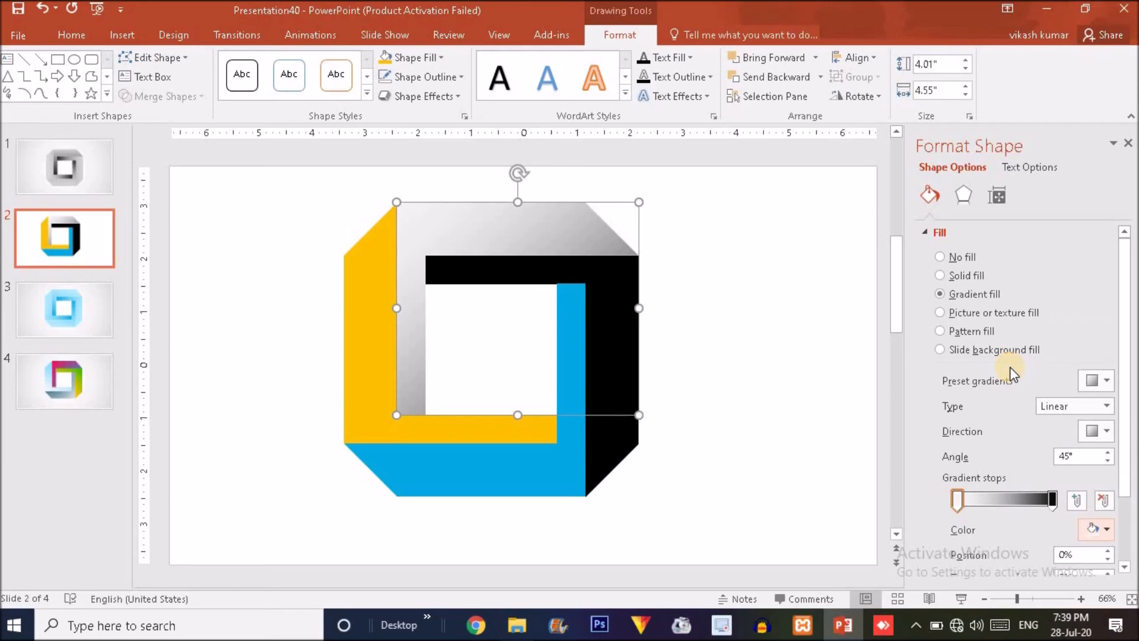
Set the angle of the upper L-shape's linear gradient to 90°.
{"action": "left_click", "coordinate": [1109, 450]}
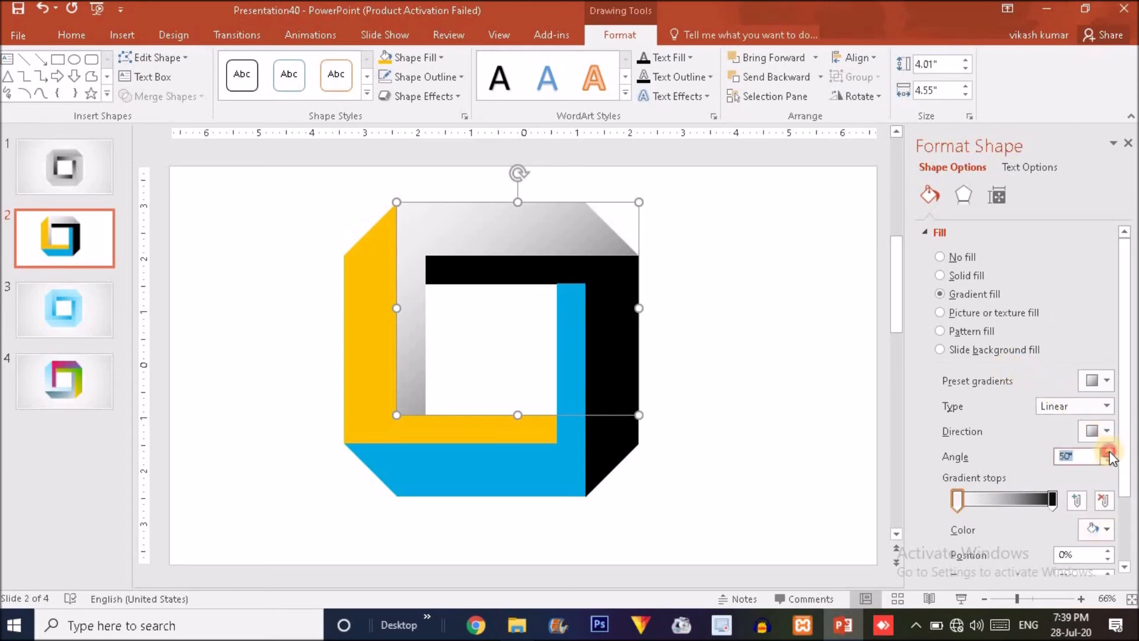
{"action": "left_click", "coordinate": [1109, 450]}
{"action": "left_click", "coordinate": [1109, 451]}
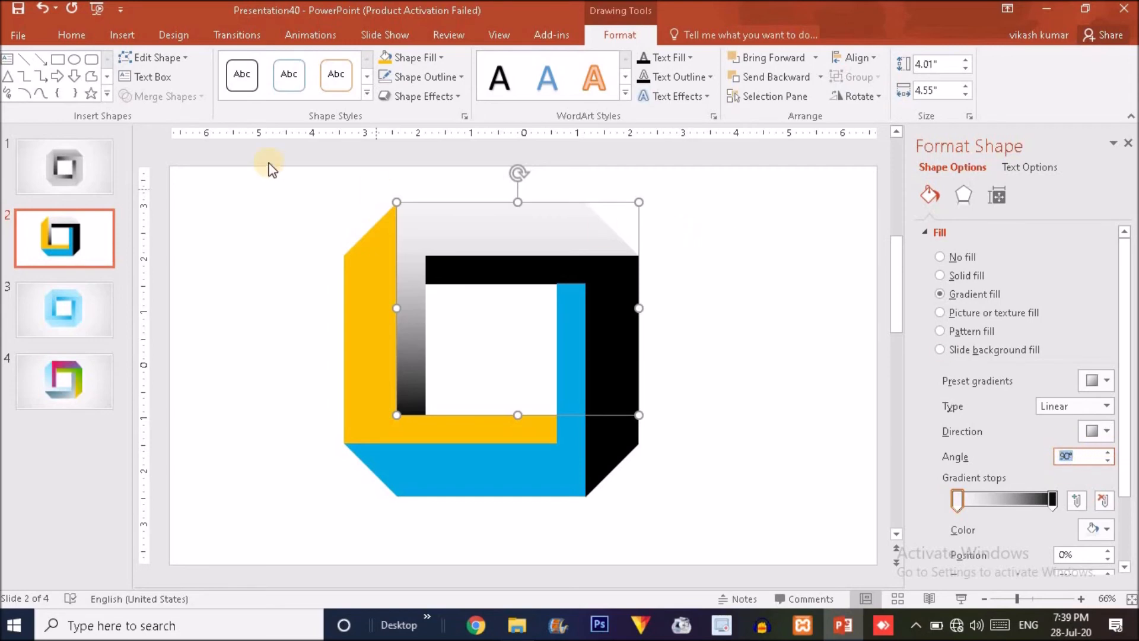
Copy the upper L-shape's gradient formatting to the black, blue and orange L-shapes with Format Painter.
{"action": "left_click", "coordinate": [68, 36]}
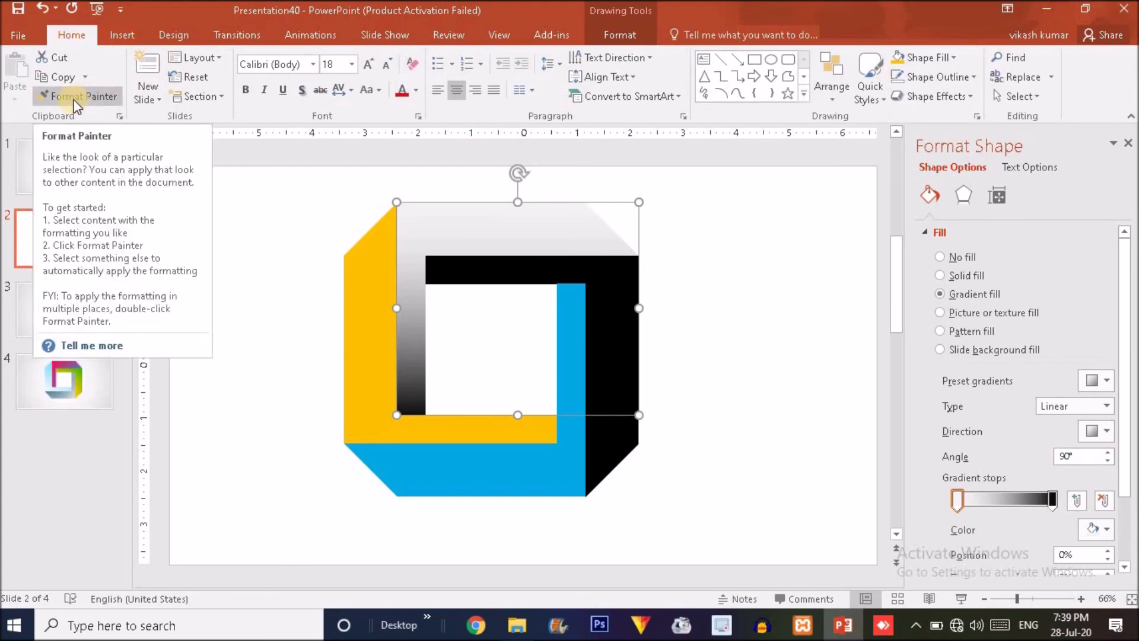
{"action": "left_click", "coordinate": [74, 99]}
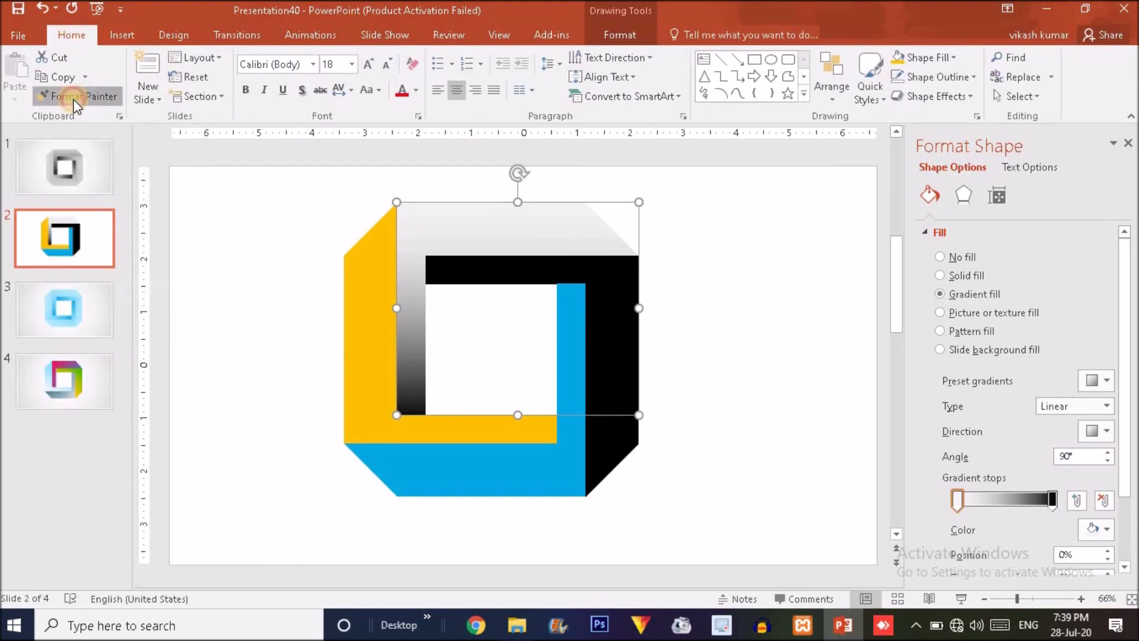
{"action": "left_click", "coordinate": [623, 358]}
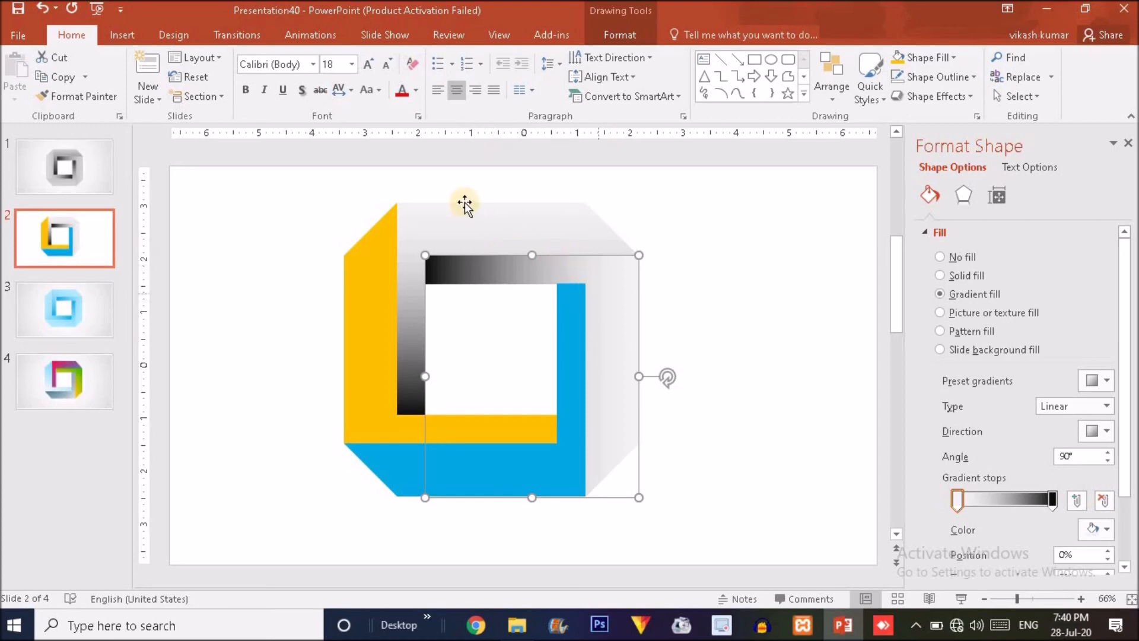
{"action": "left_click", "coordinate": [84, 97]}
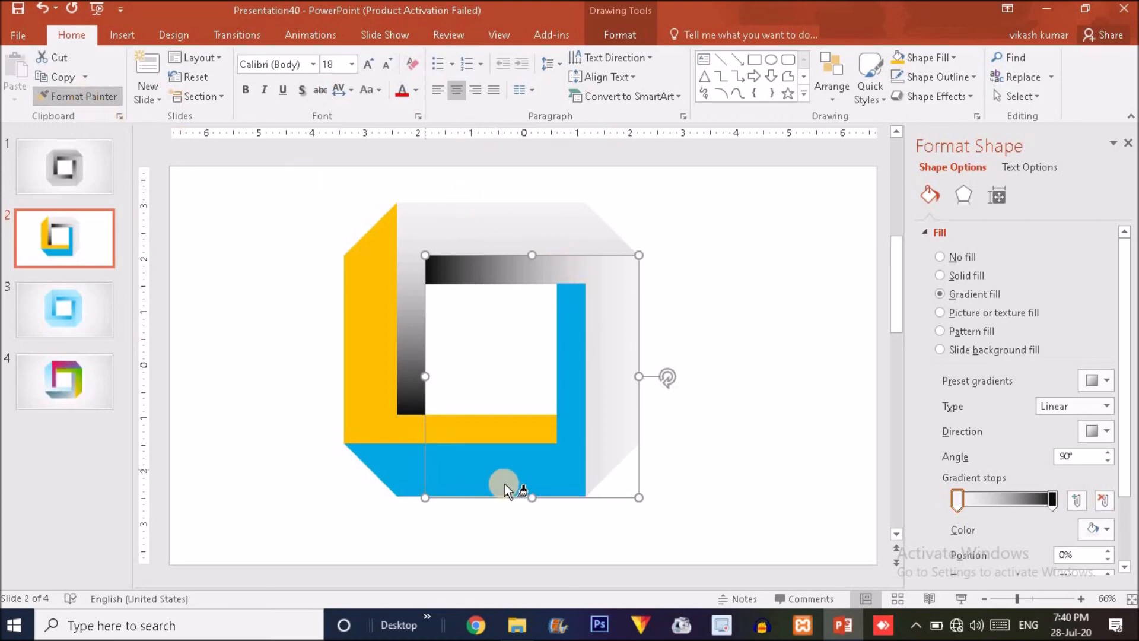
{"action": "left_click", "coordinate": [400, 468]}
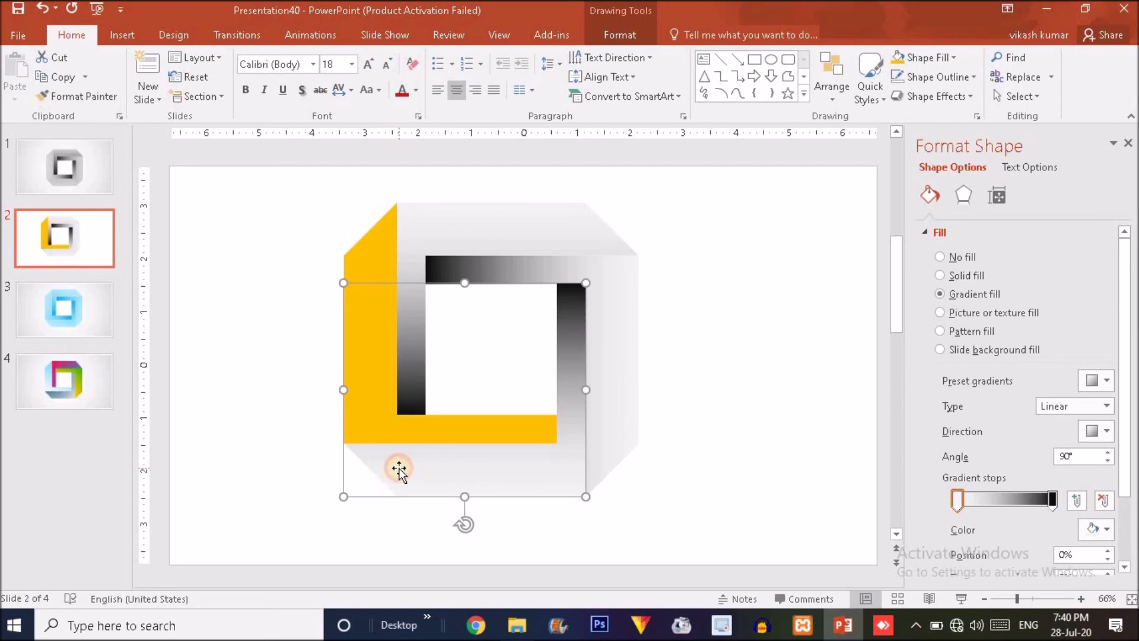
{"action": "left_click", "coordinate": [87, 99]}
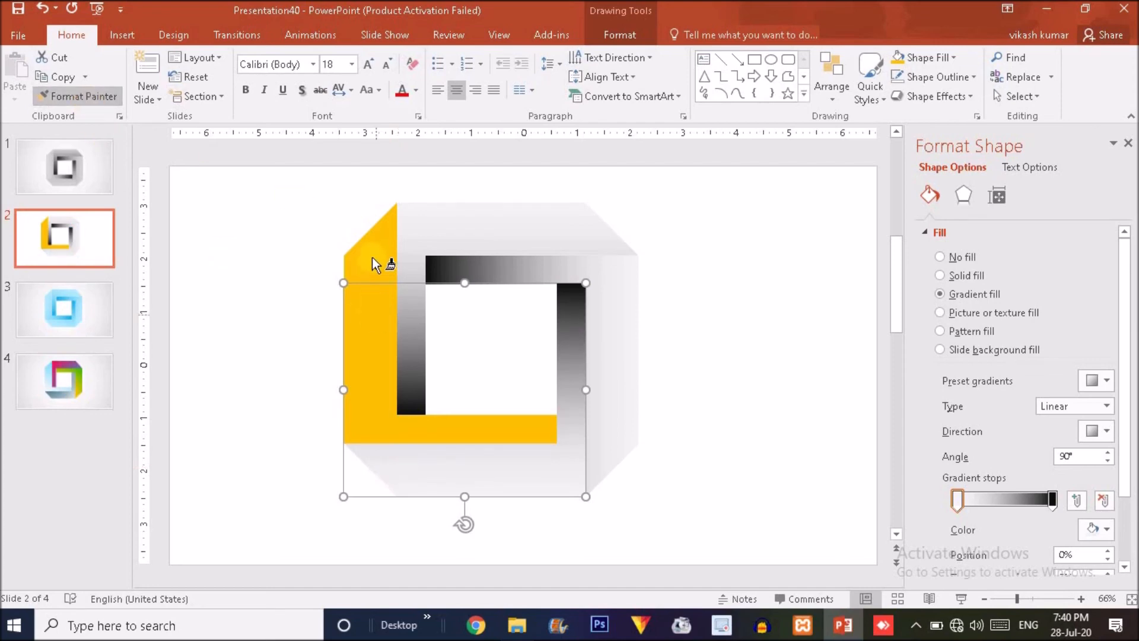